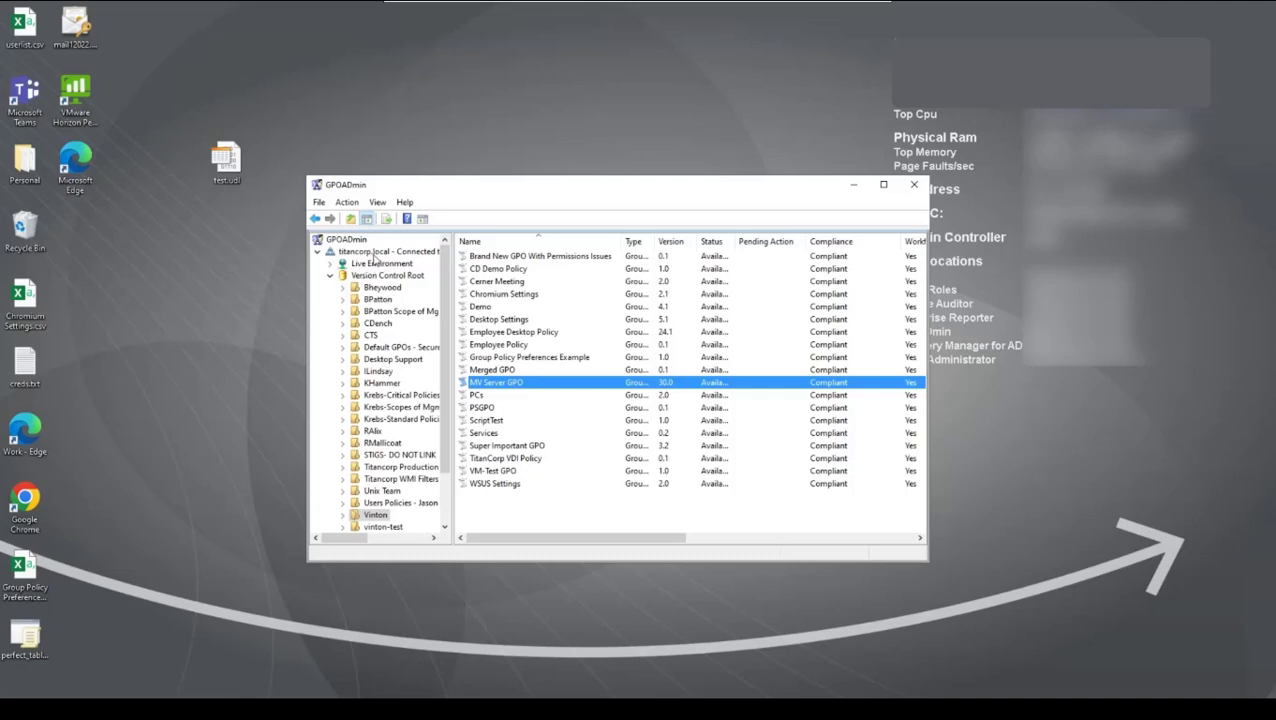
Step: Open the titancorp.local server options and review the SMTP notification settings for Basic, Exchange Online & Office 365, and Gmail
right_click(375, 254)
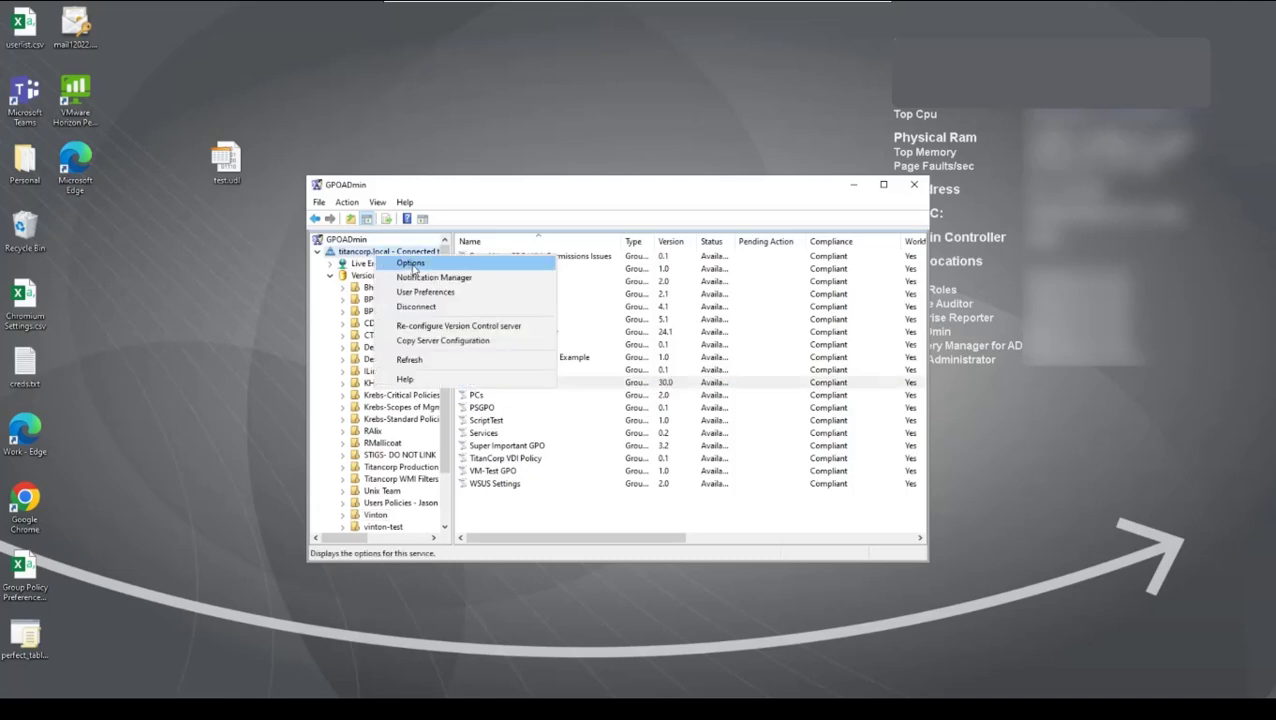
left_click(414, 268)
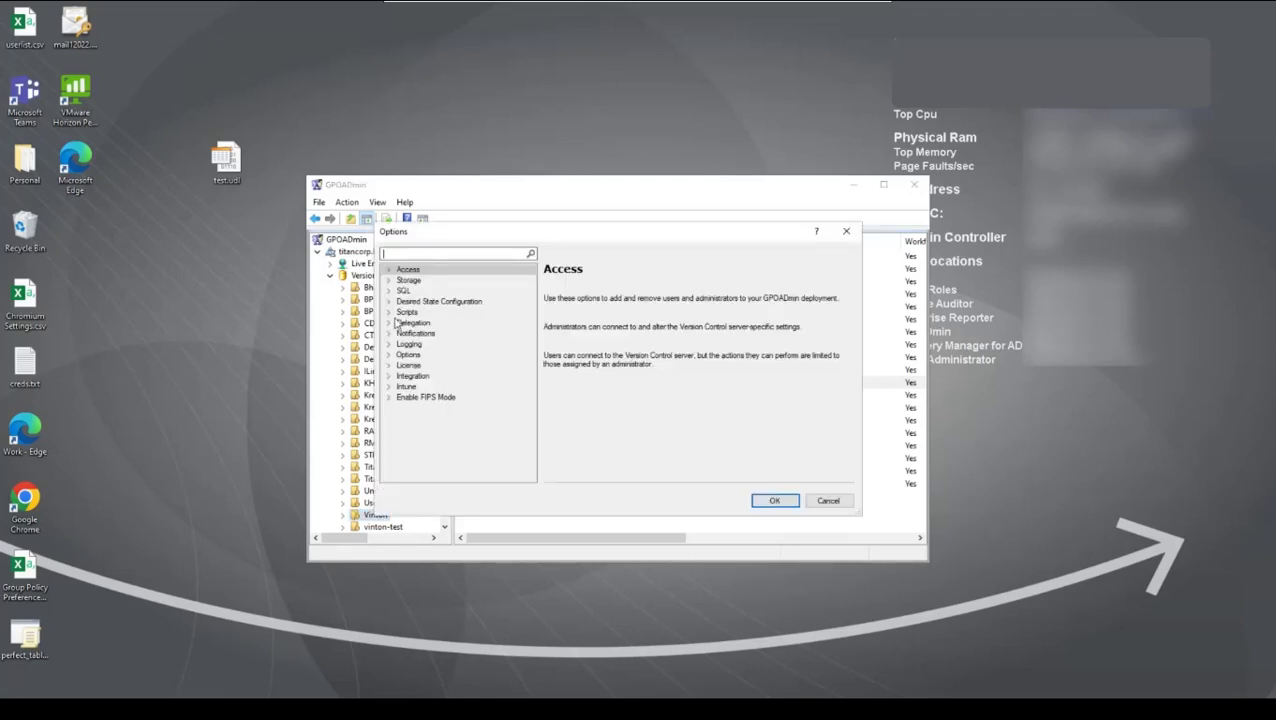
left_click(389, 334)
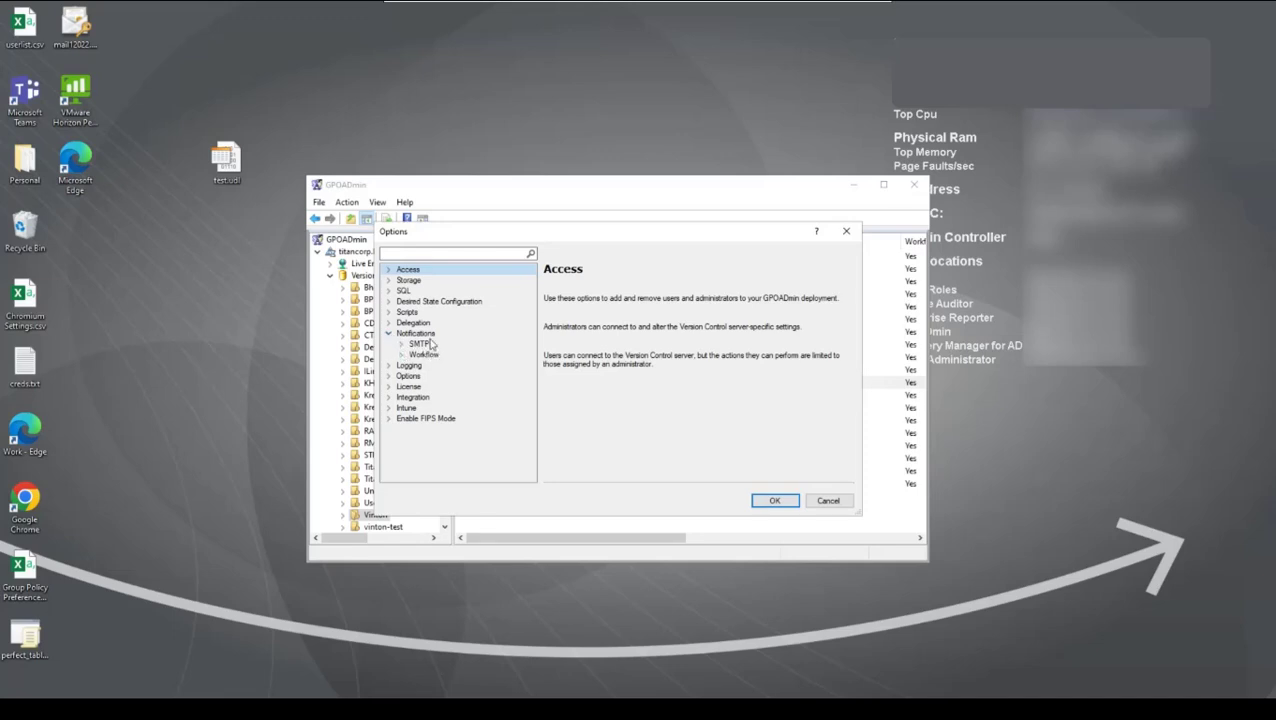
left_click(401, 345)
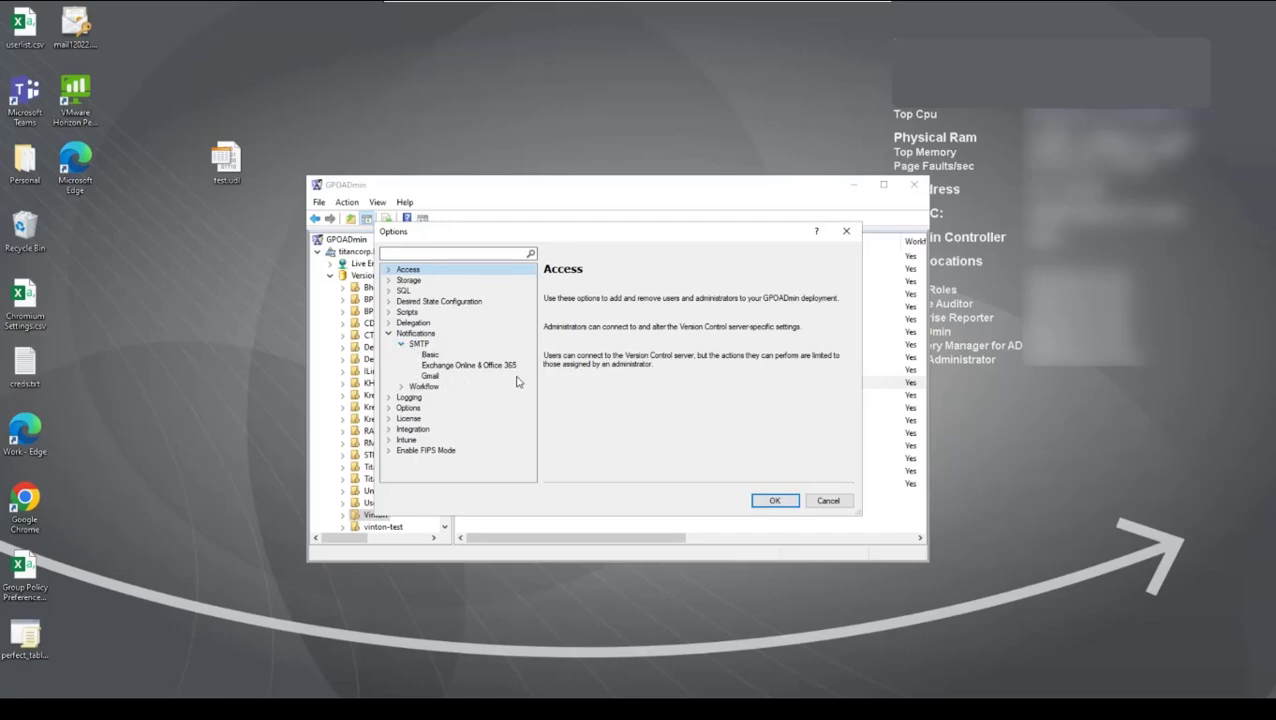
left_click(430, 356)
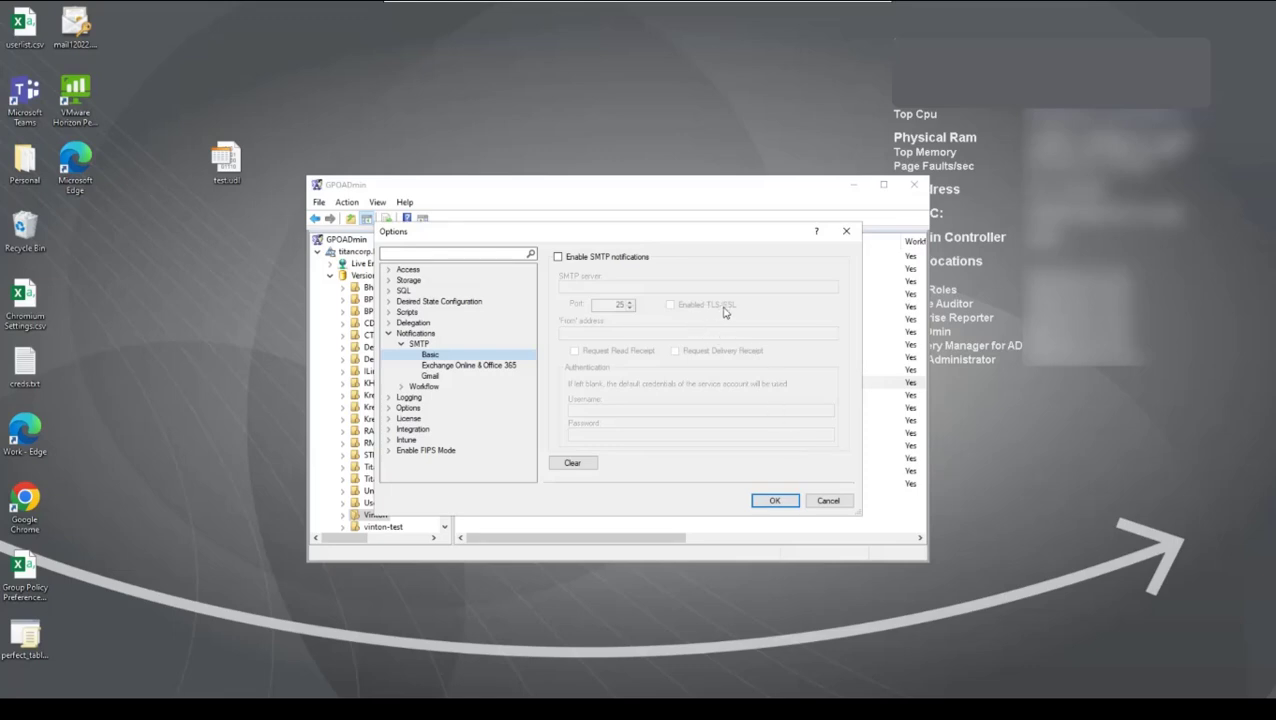
left_click(477, 366)
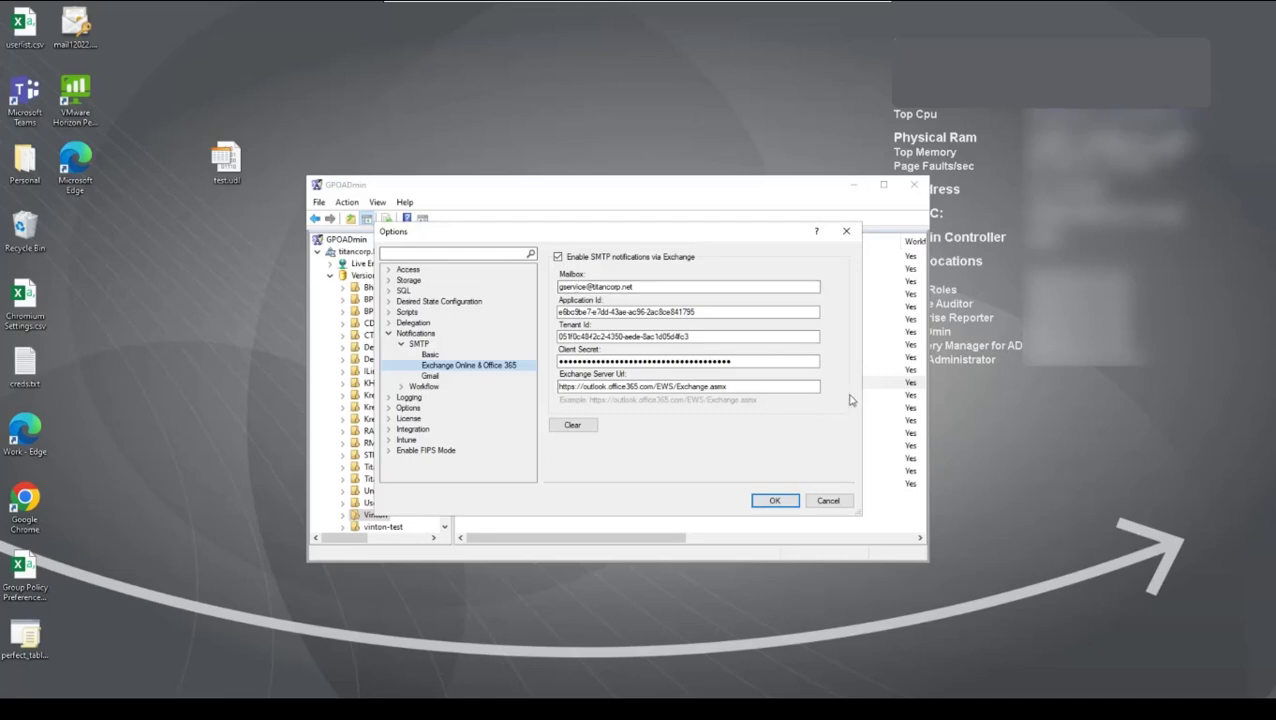
left_click(430, 376)
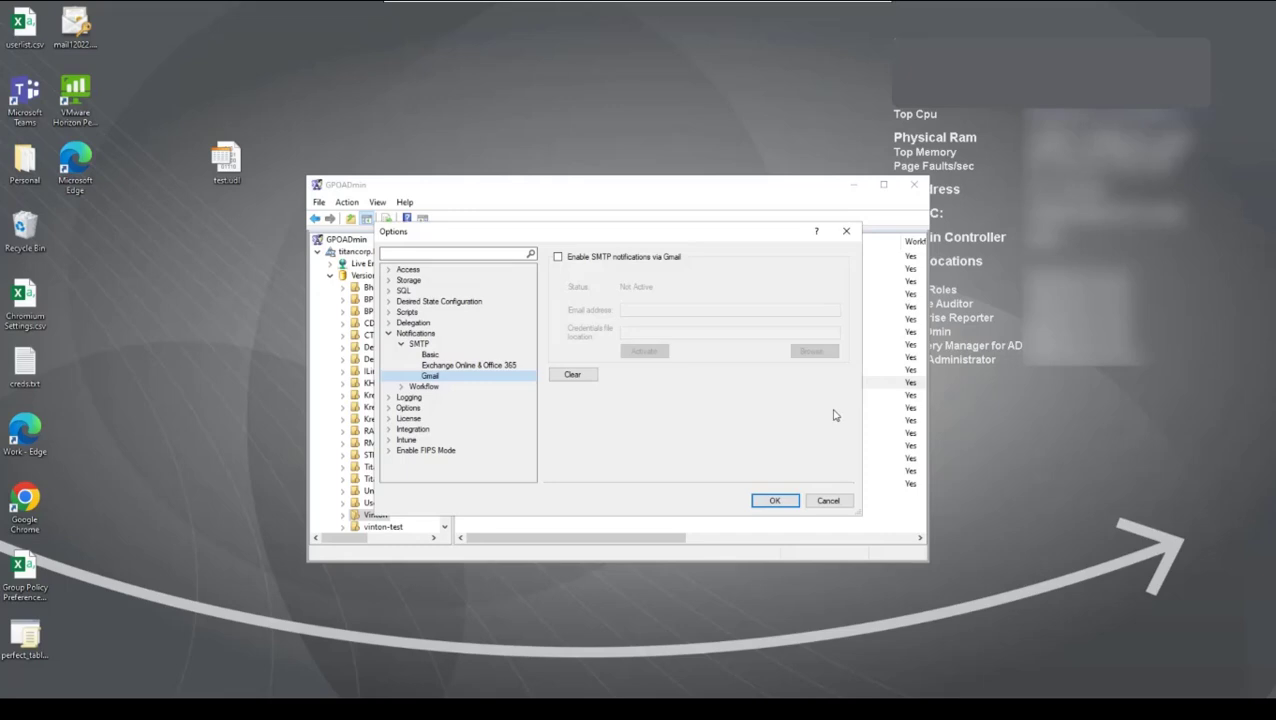
left_click(402, 345)
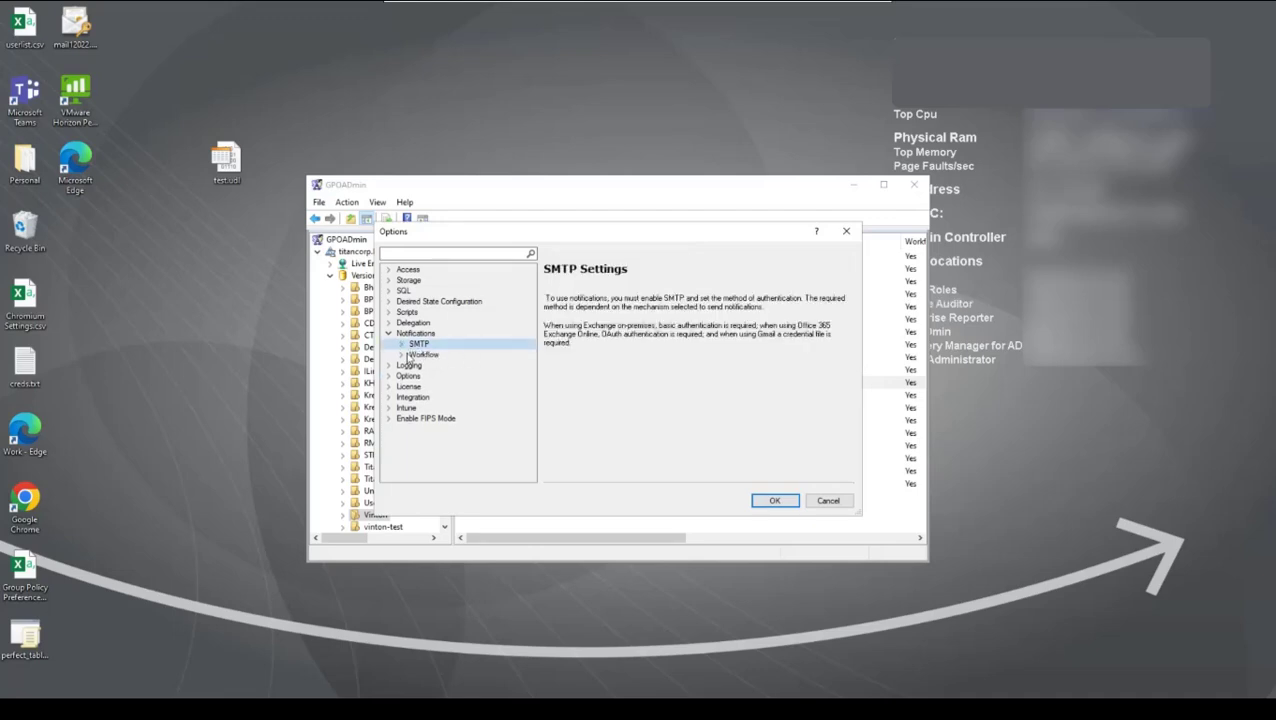
left_click(402, 355)
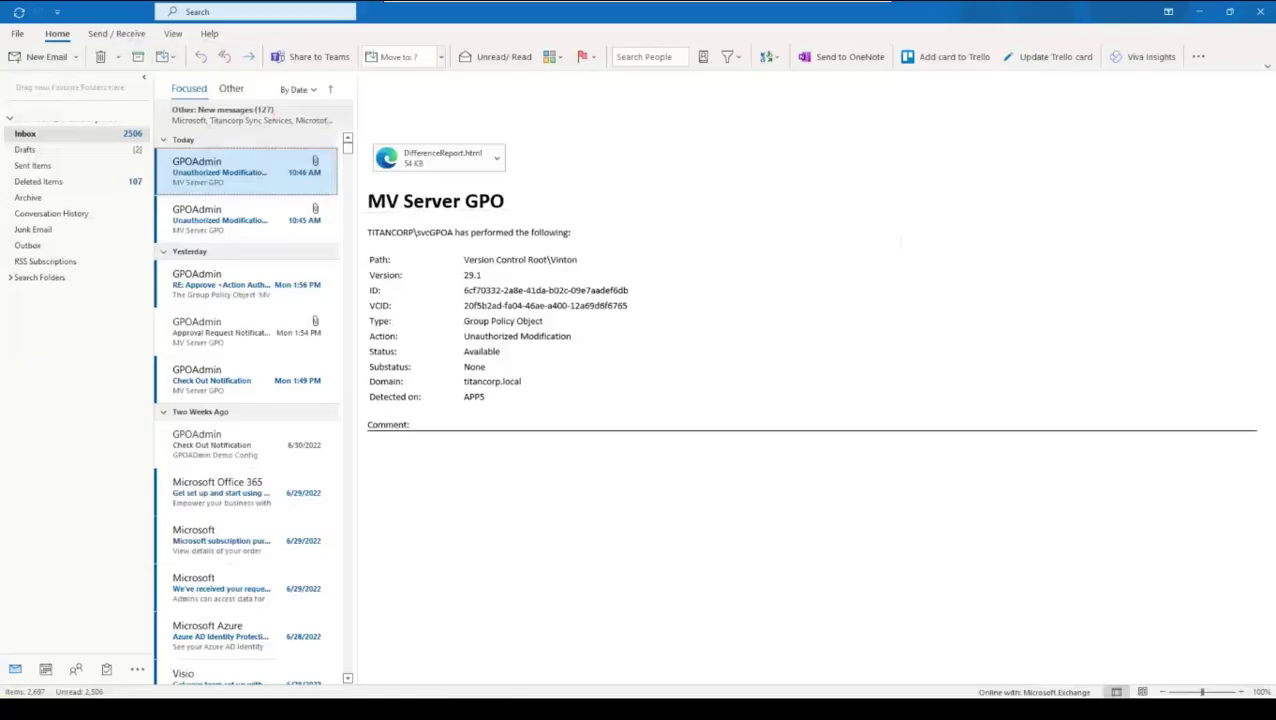
Step: In Outlook, preview the approval reply from the MV Server GPO approval request email, discard the draft unsaved, and return to GPOADmin
left_click(208, 338)
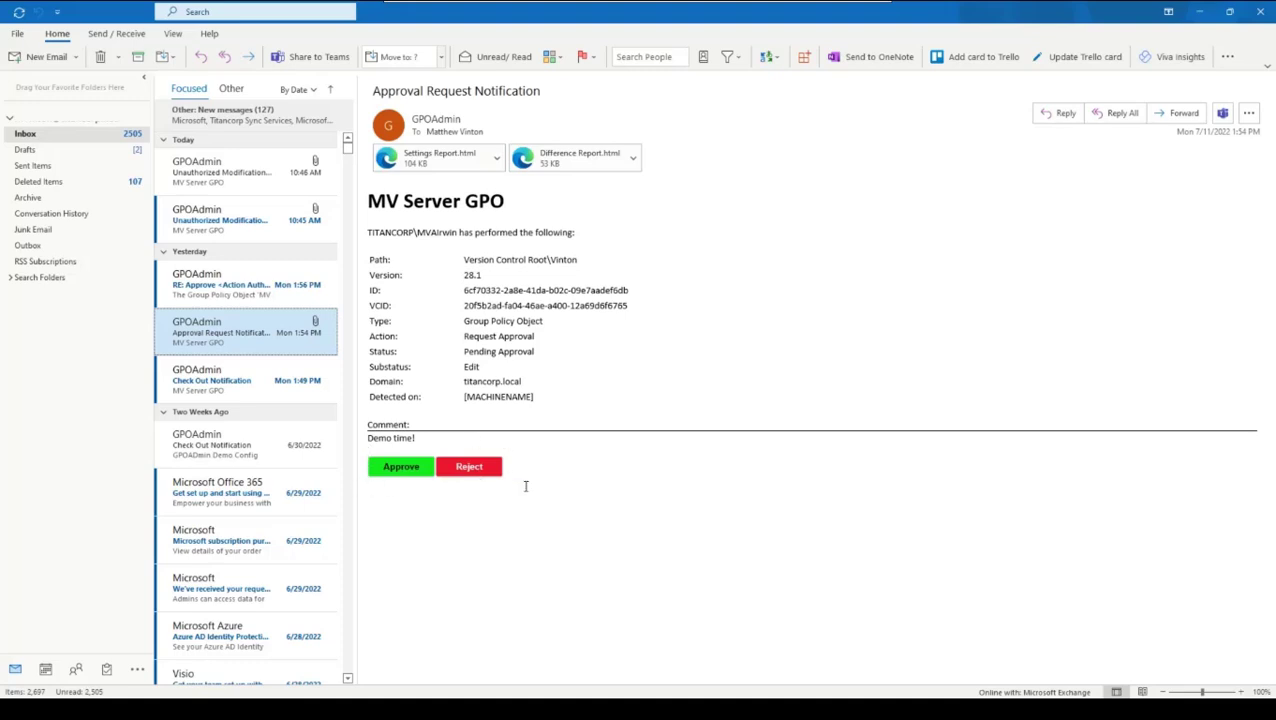
left_click(390, 476)
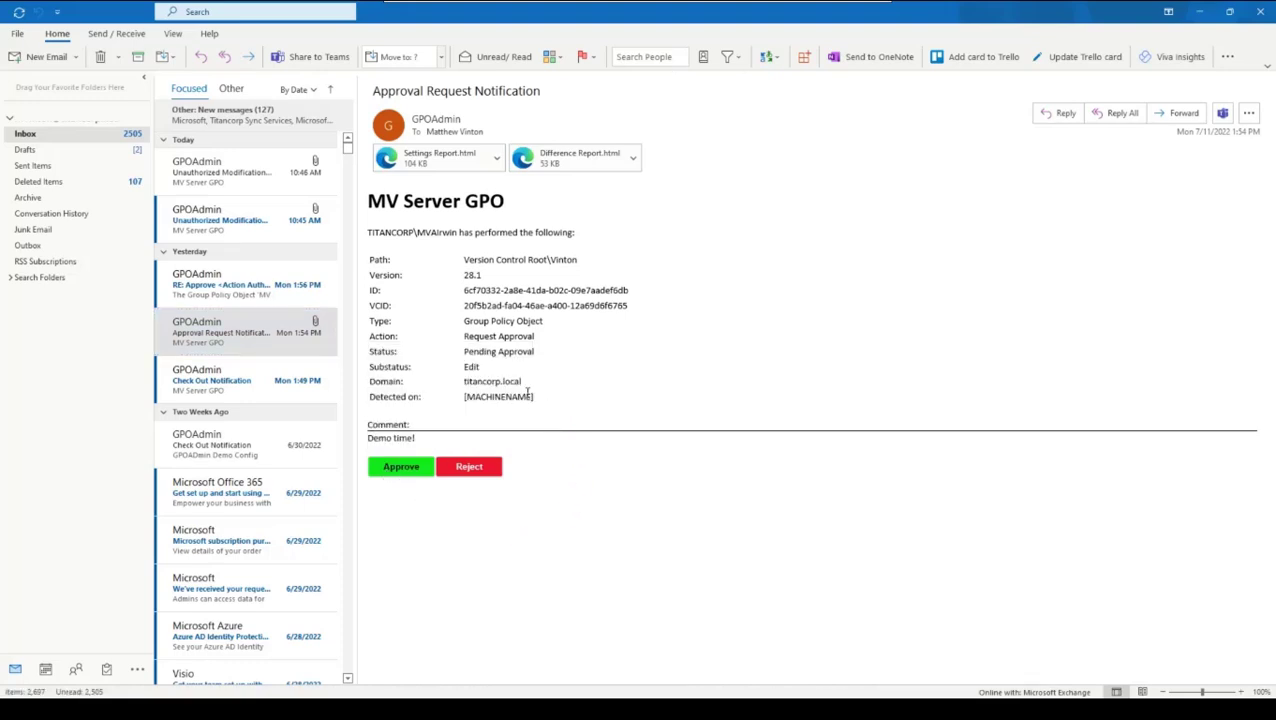
left_click(555, 303)
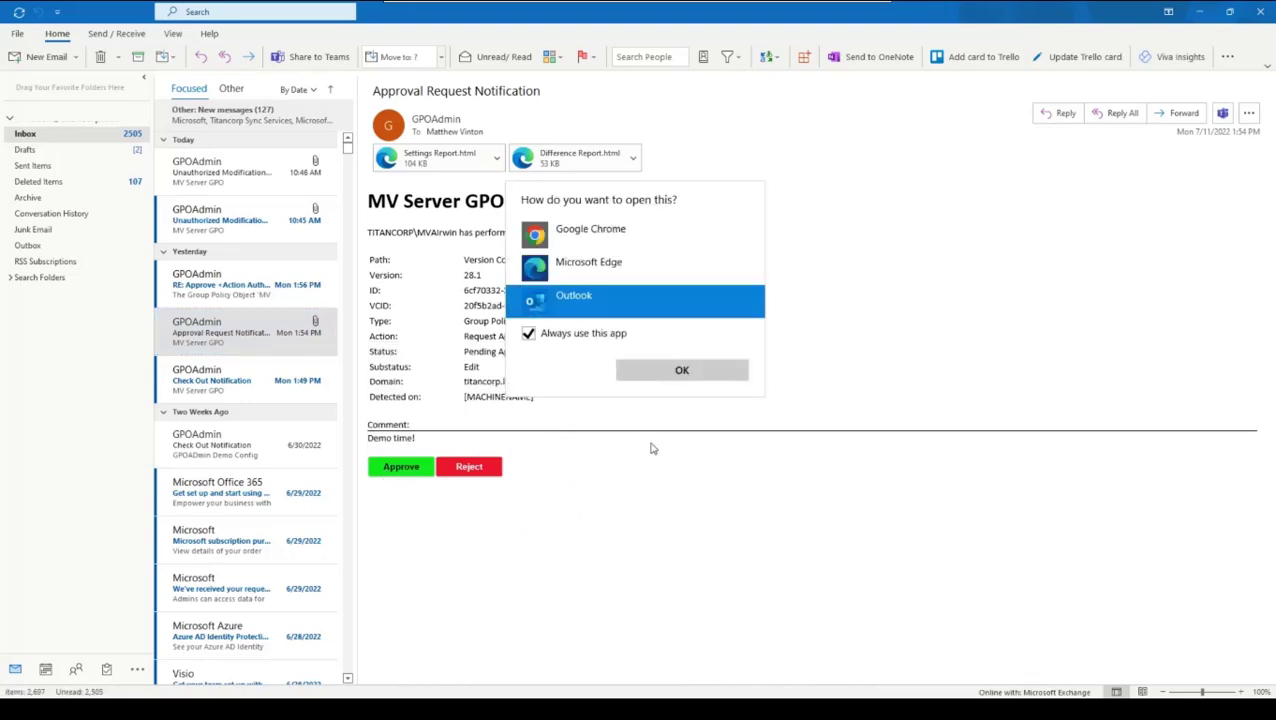
left_click(679, 372)
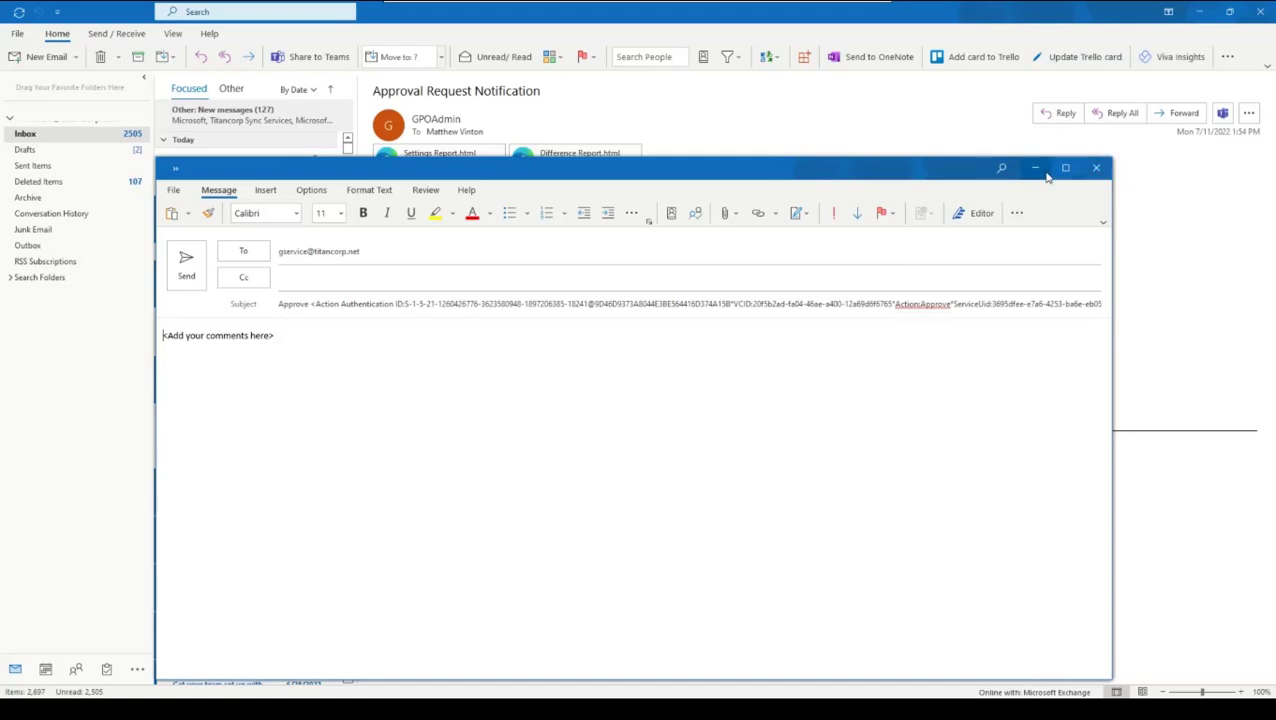
left_click(1106, 175)
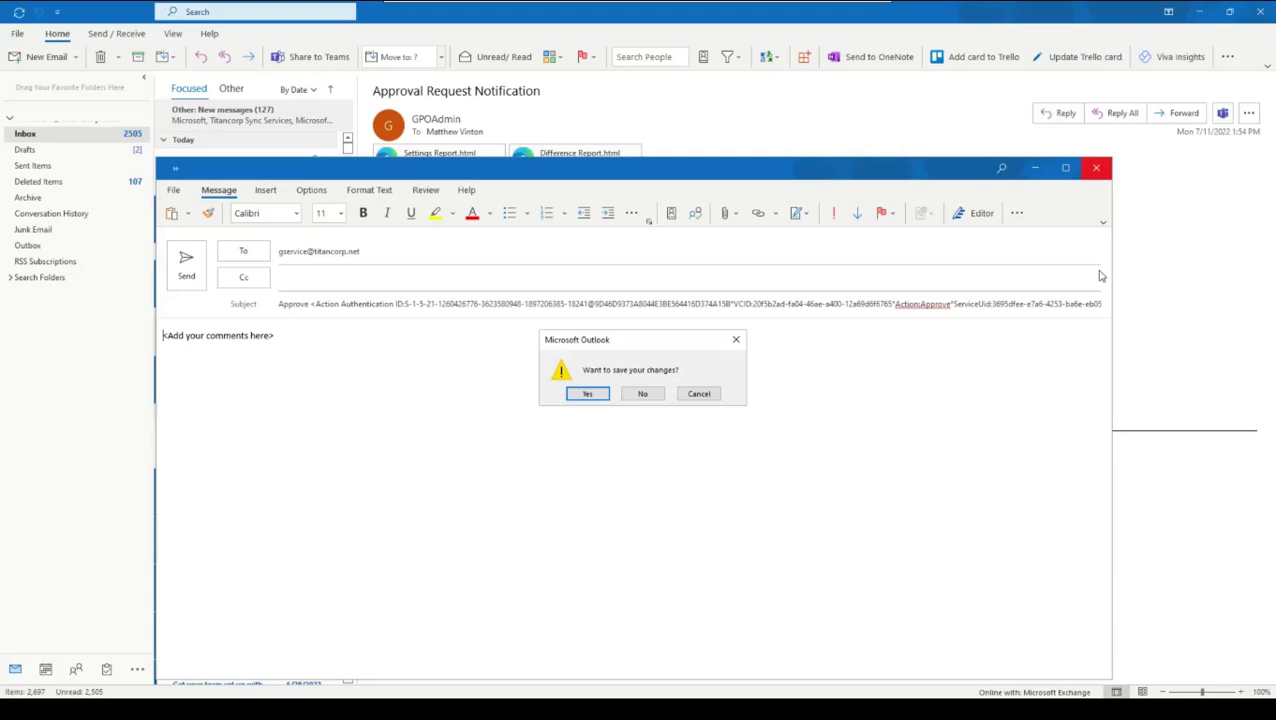
left_click(645, 396)
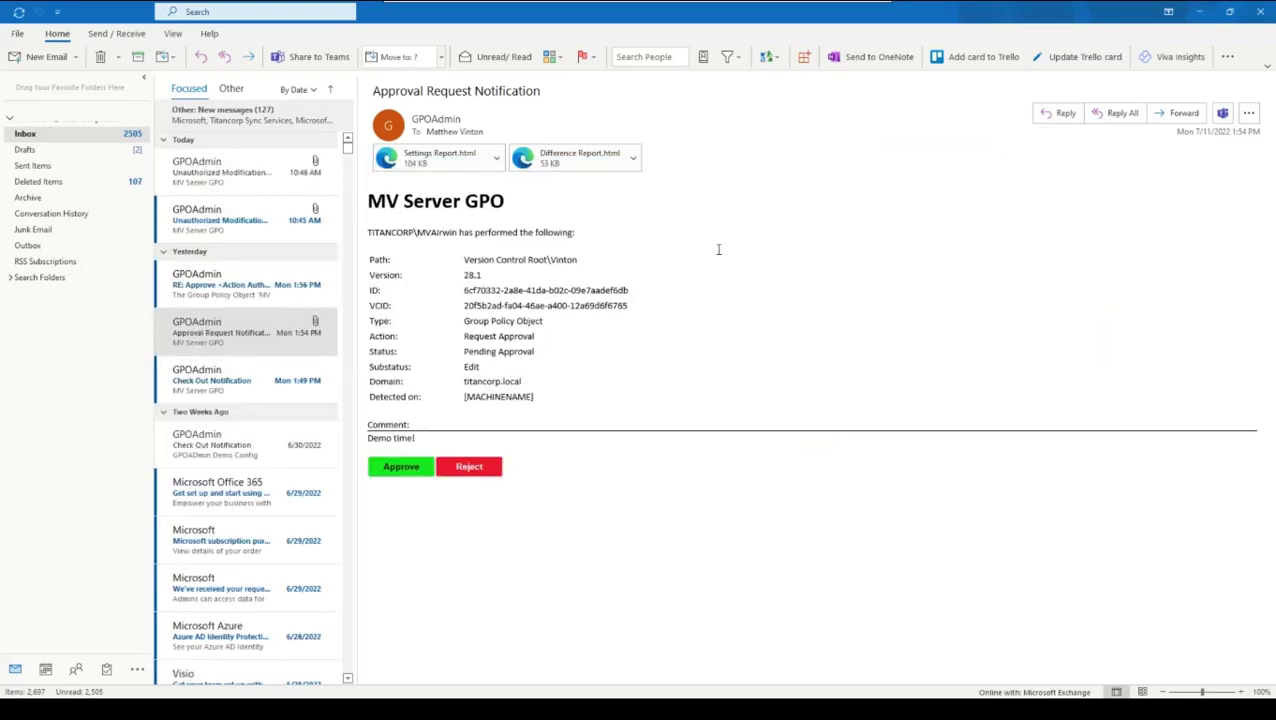
left_click(1199, 12)
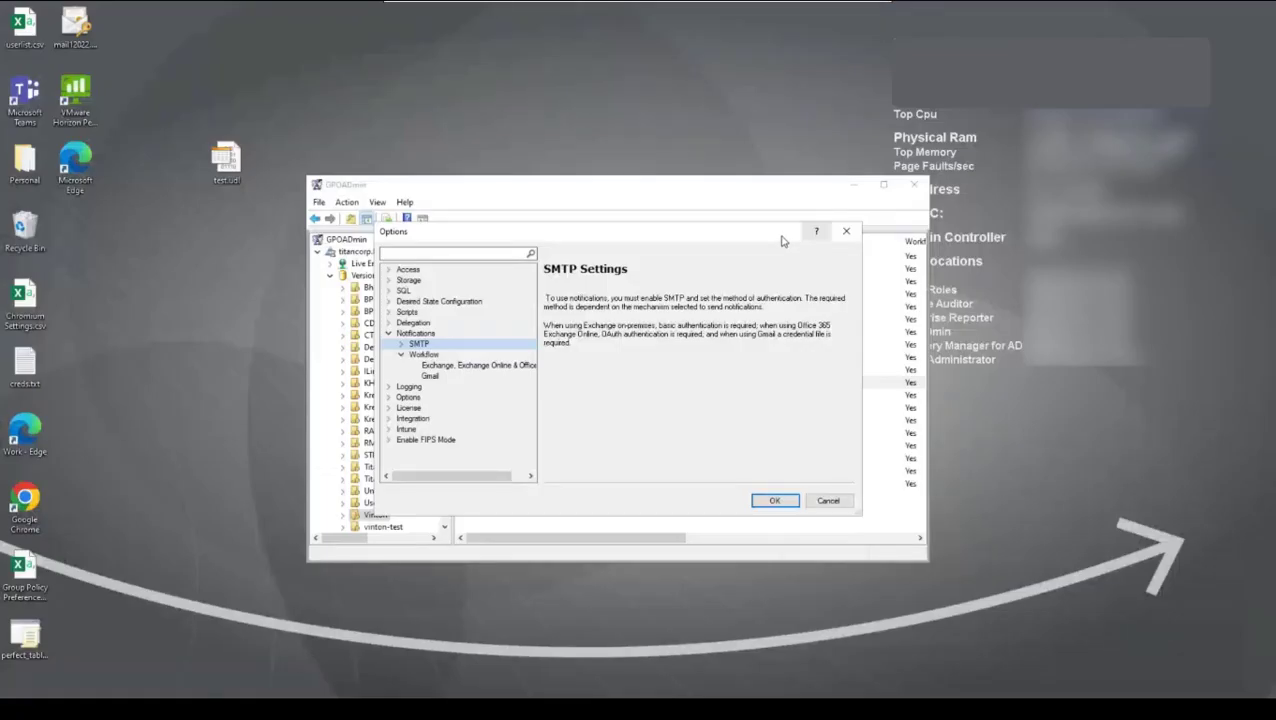
Step: Review the email workflow approval settings for Exchange and Gmail, and close the options without saving
left_click(445, 365)
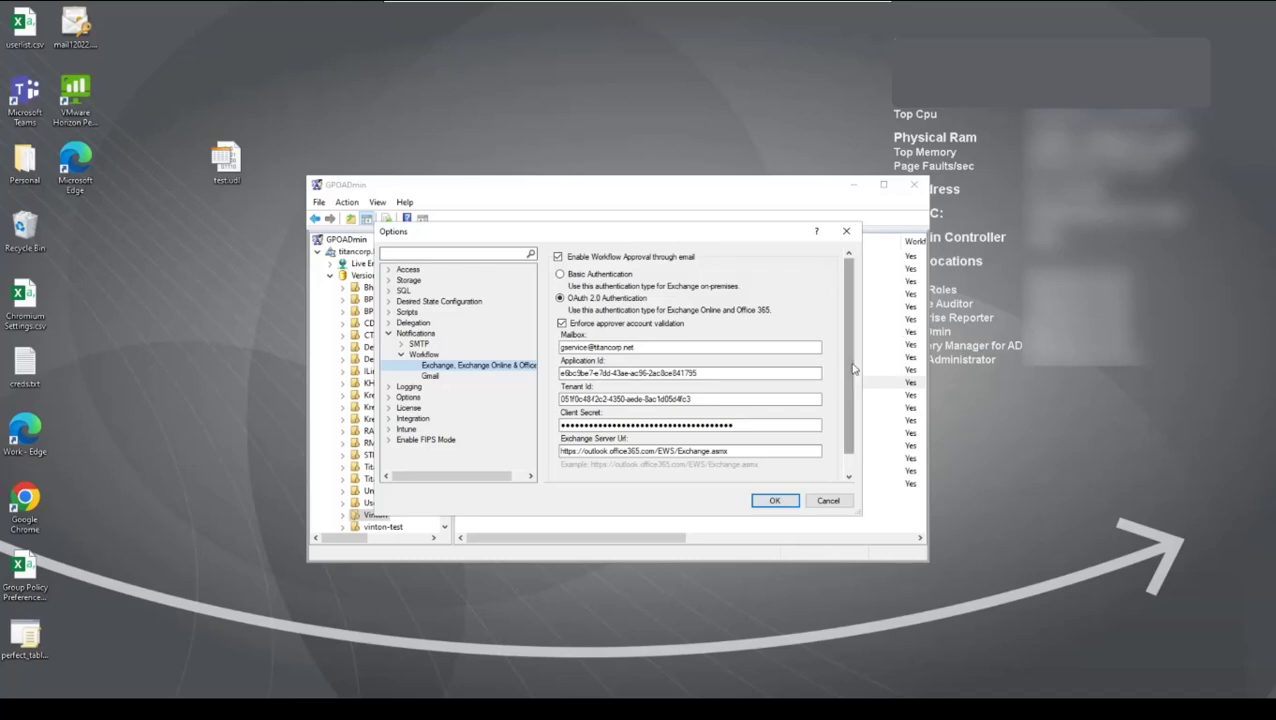
scroll(853, 369, "down", 1)
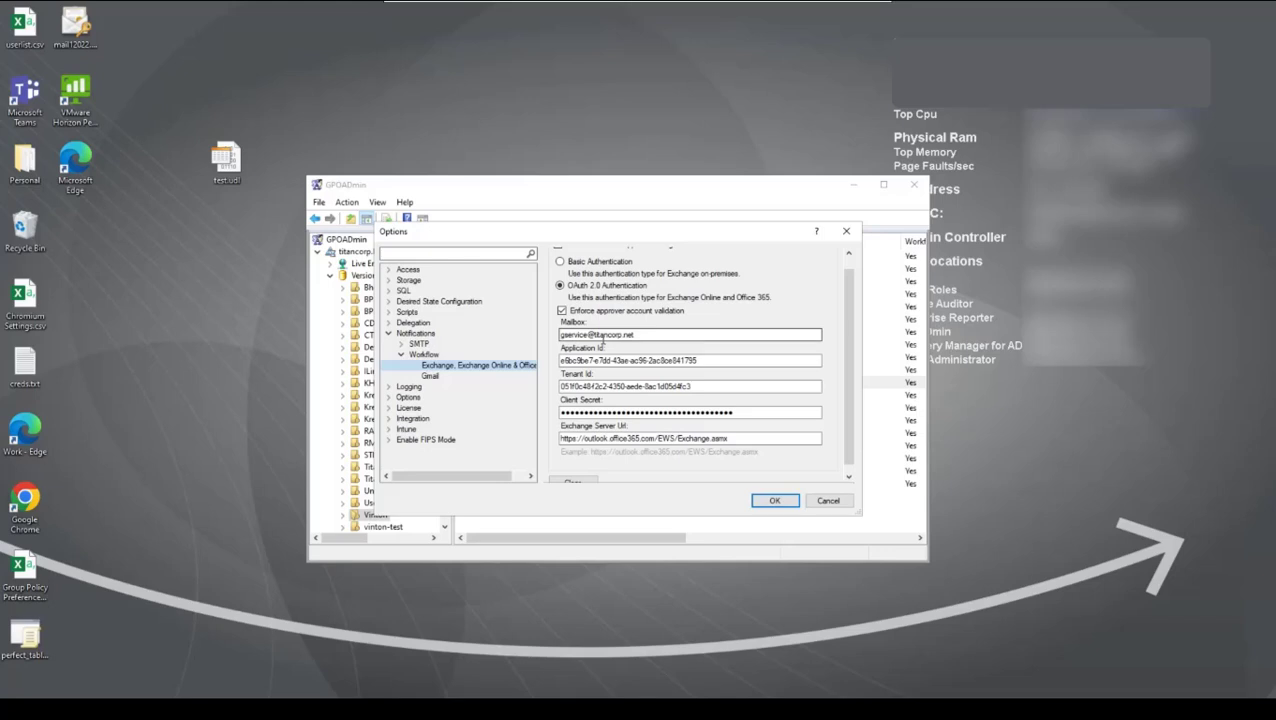
left_click(432, 376)
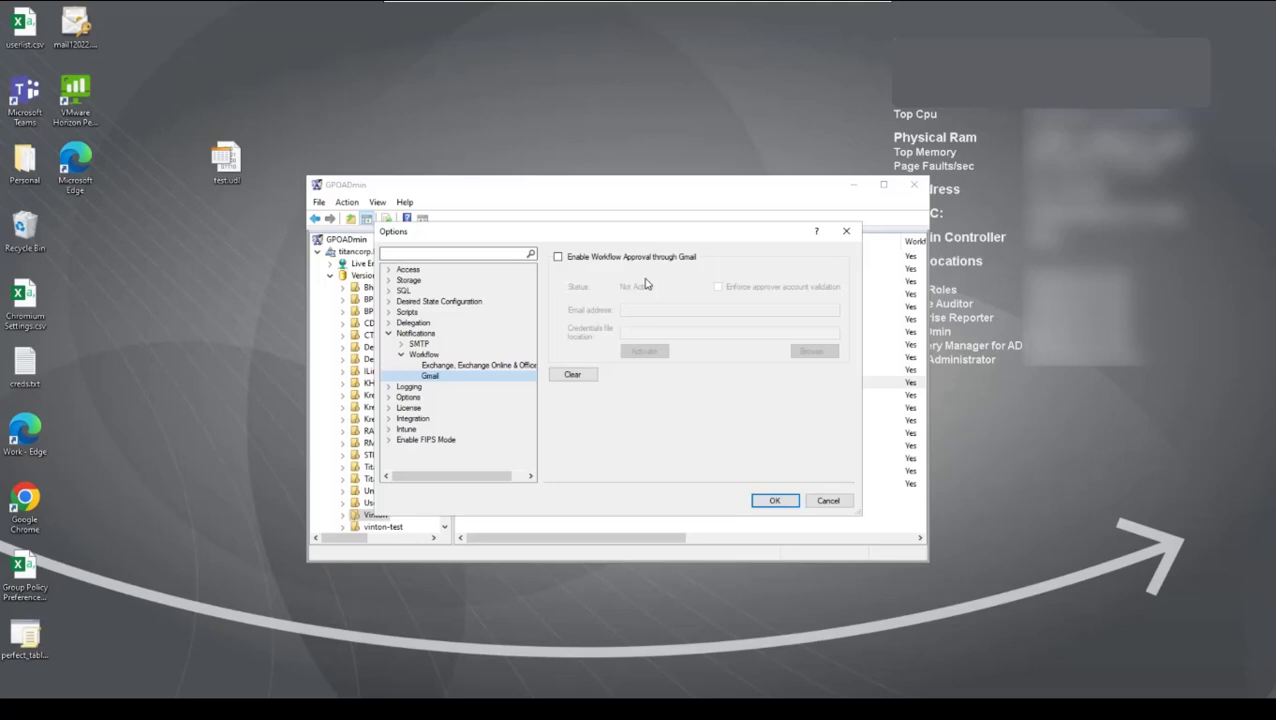
left_click(829, 501)
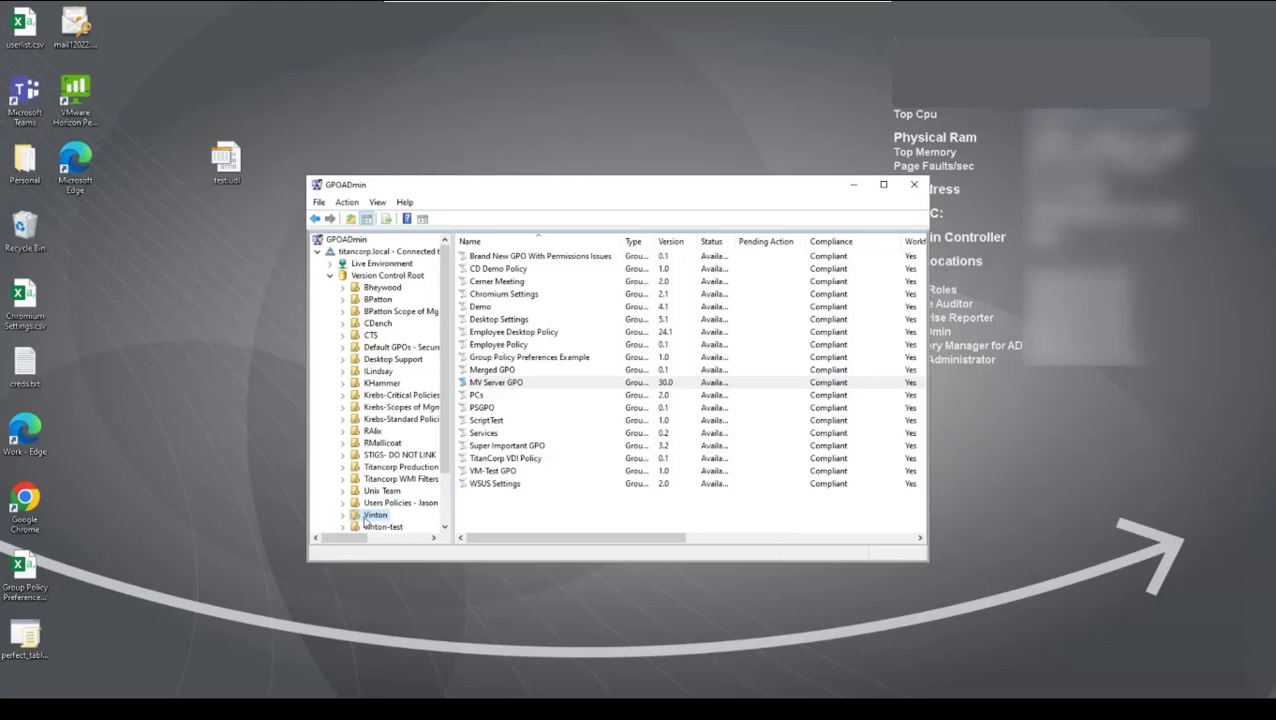
Step: In the properties of the container holding MV Server GPO, add the Denver Admins group as an approver for the Modify action
right_click(365, 518)
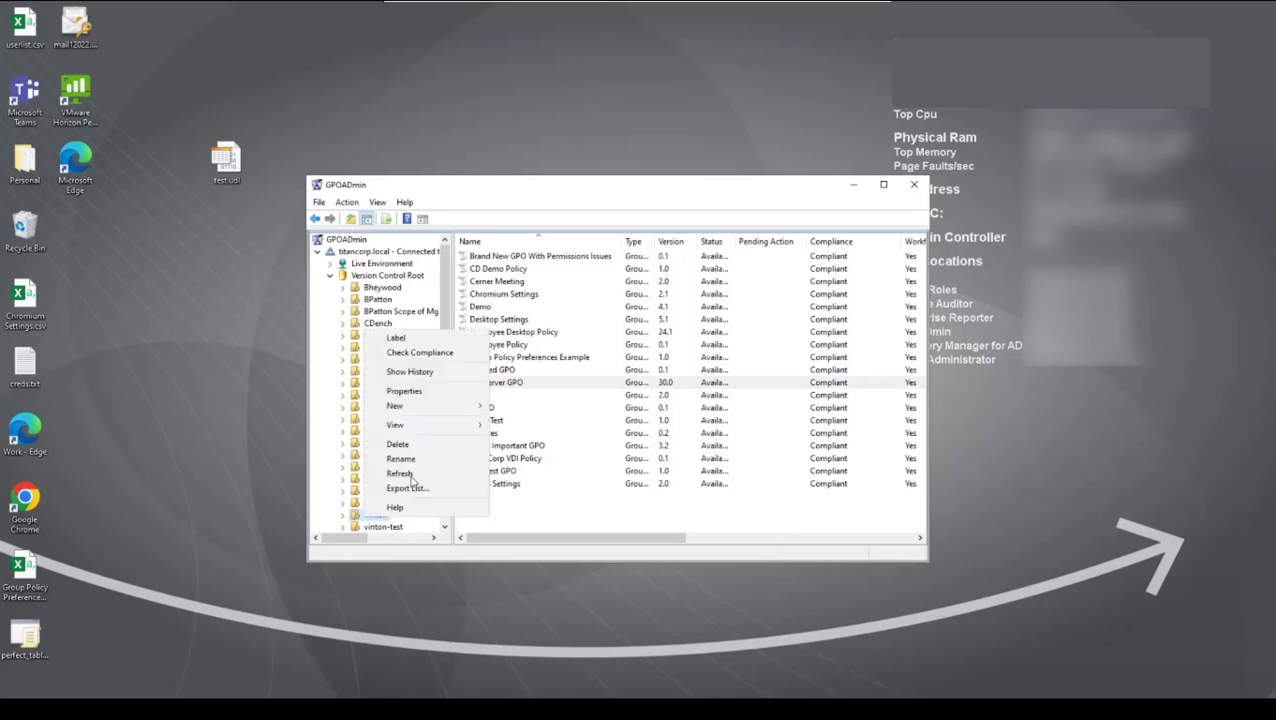
left_click(420, 393)
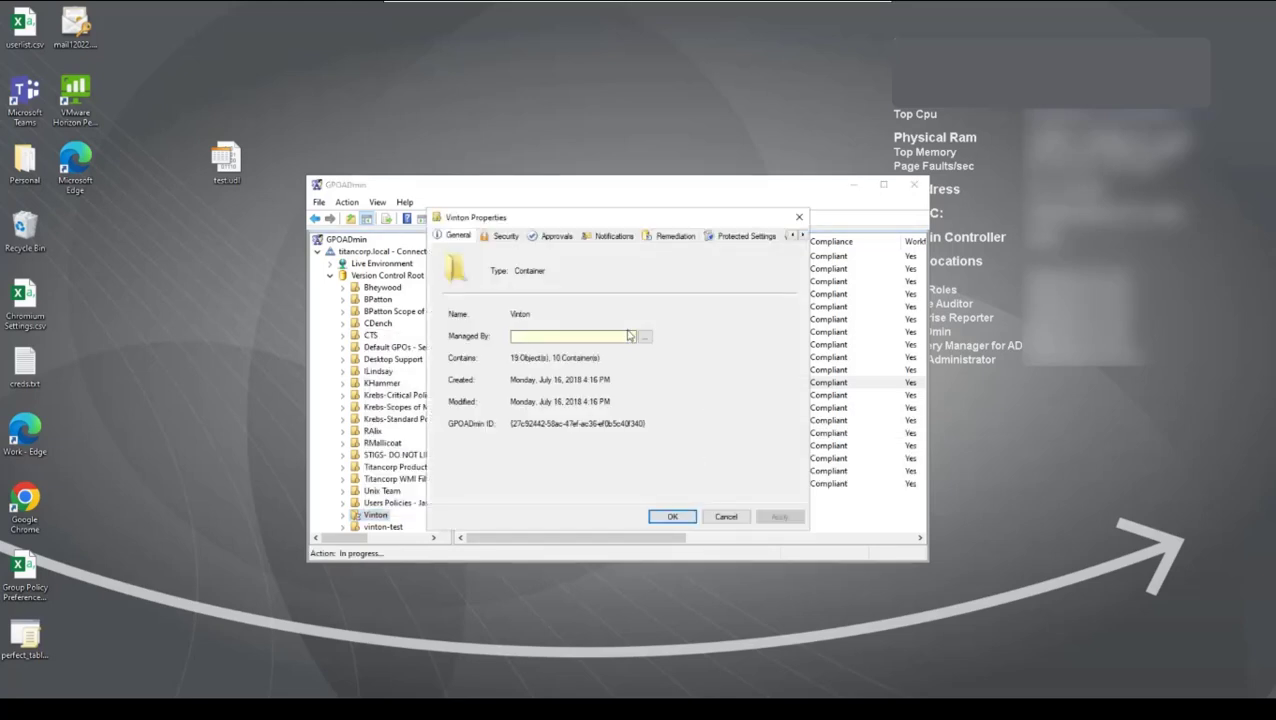
left_click(555, 236)
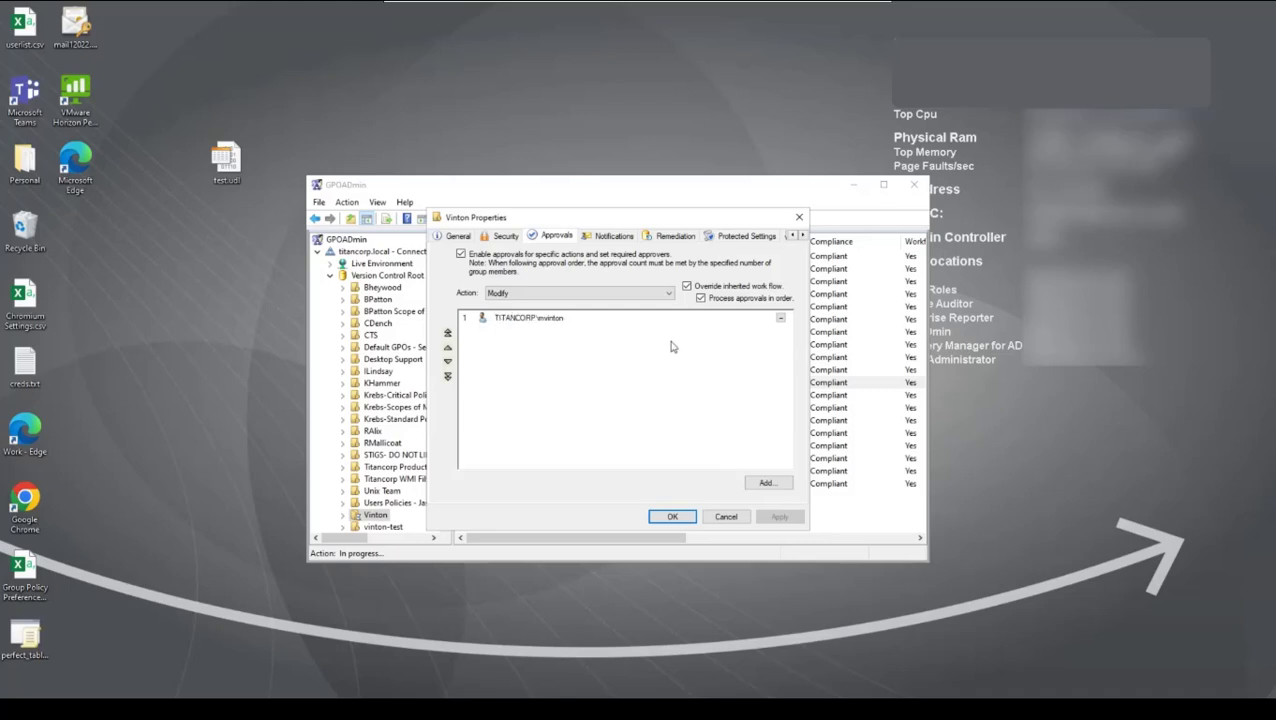
left_click(766, 483)
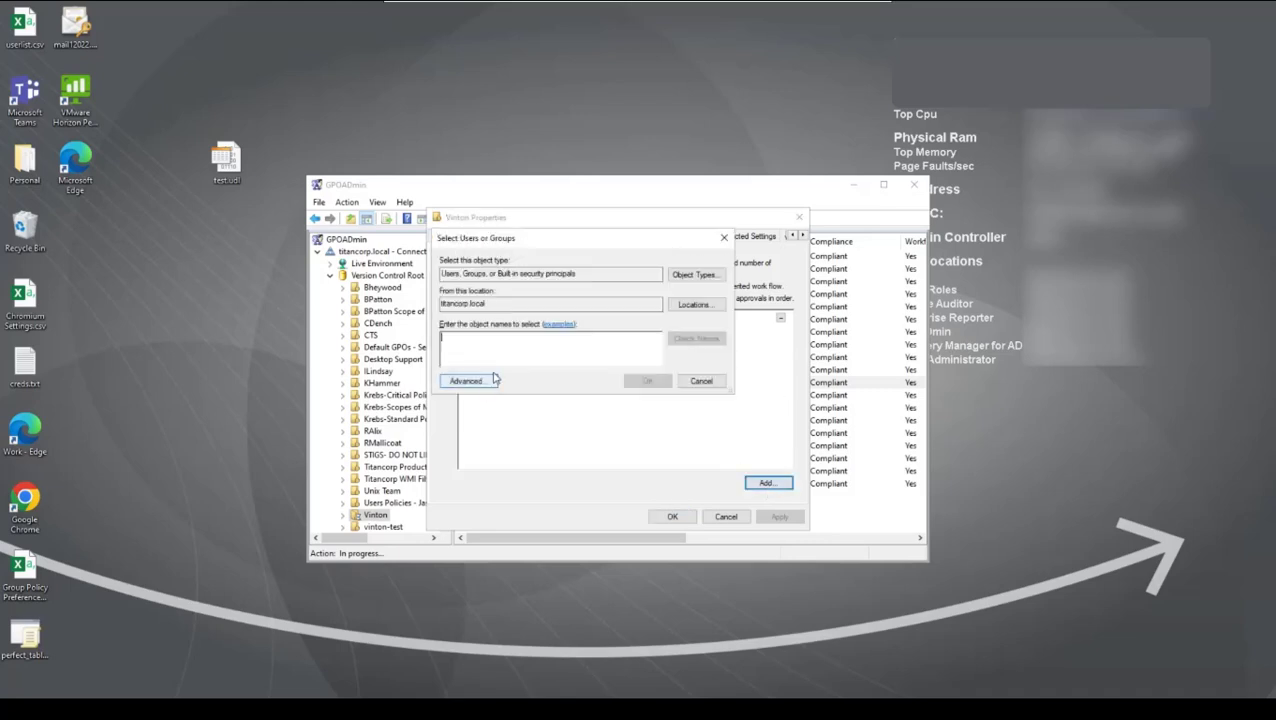
type("denver")
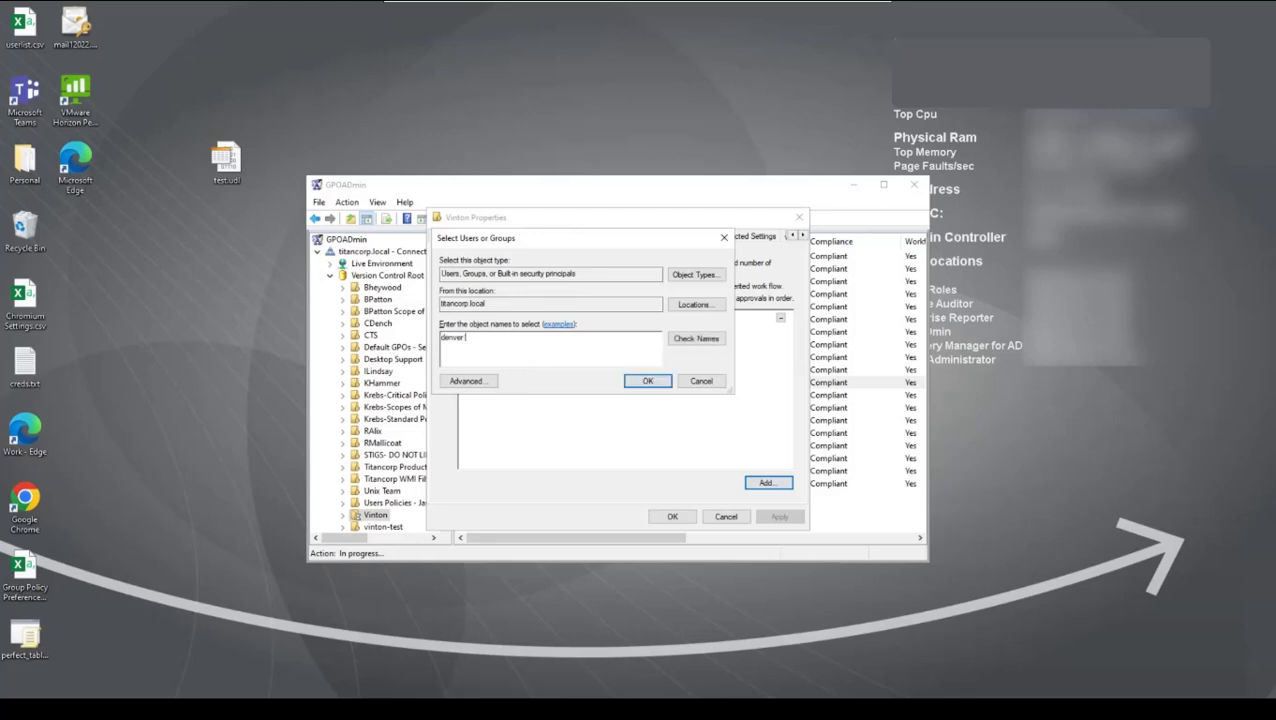
type(" admins")
left_click(680, 342)
left_click(651, 381)
left_click(556, 338)
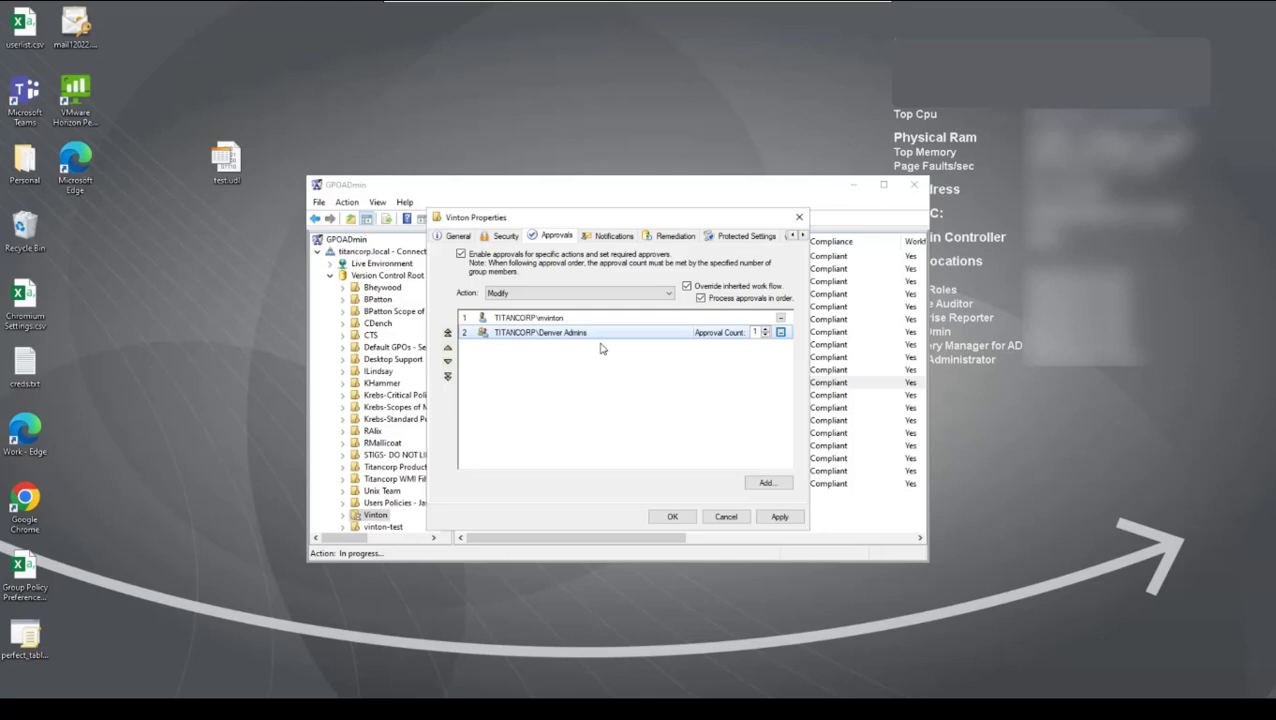
Step: Remove Denver Admins from the Modify approvers and close the container's properties without applying changes
left_click(780, 332)
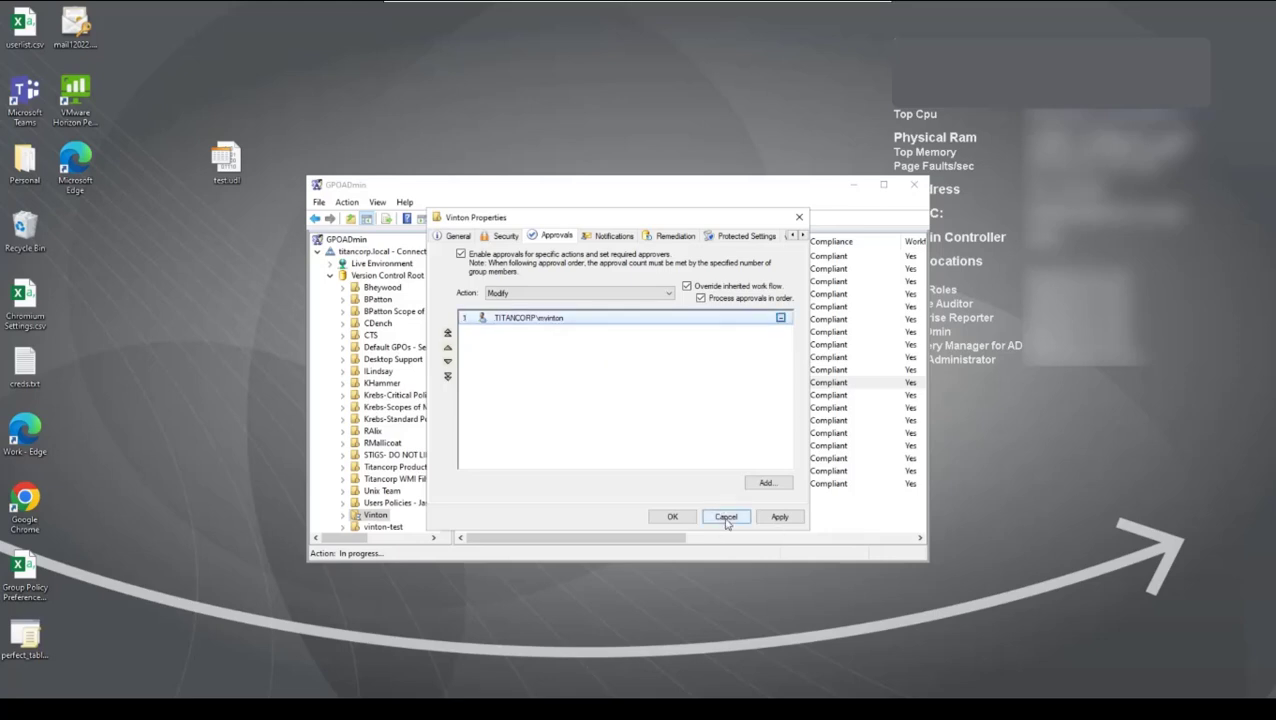
left_click(690, 518)
right_click(357, 252)
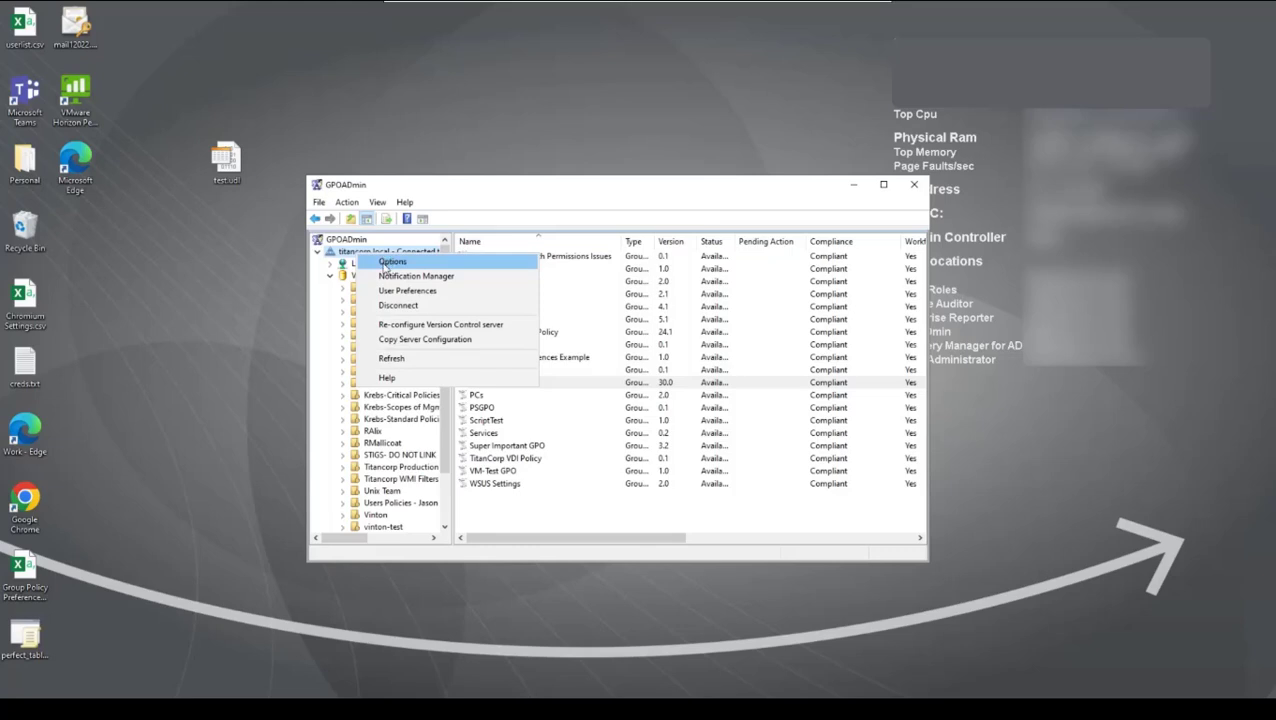
left_click(626, 548)
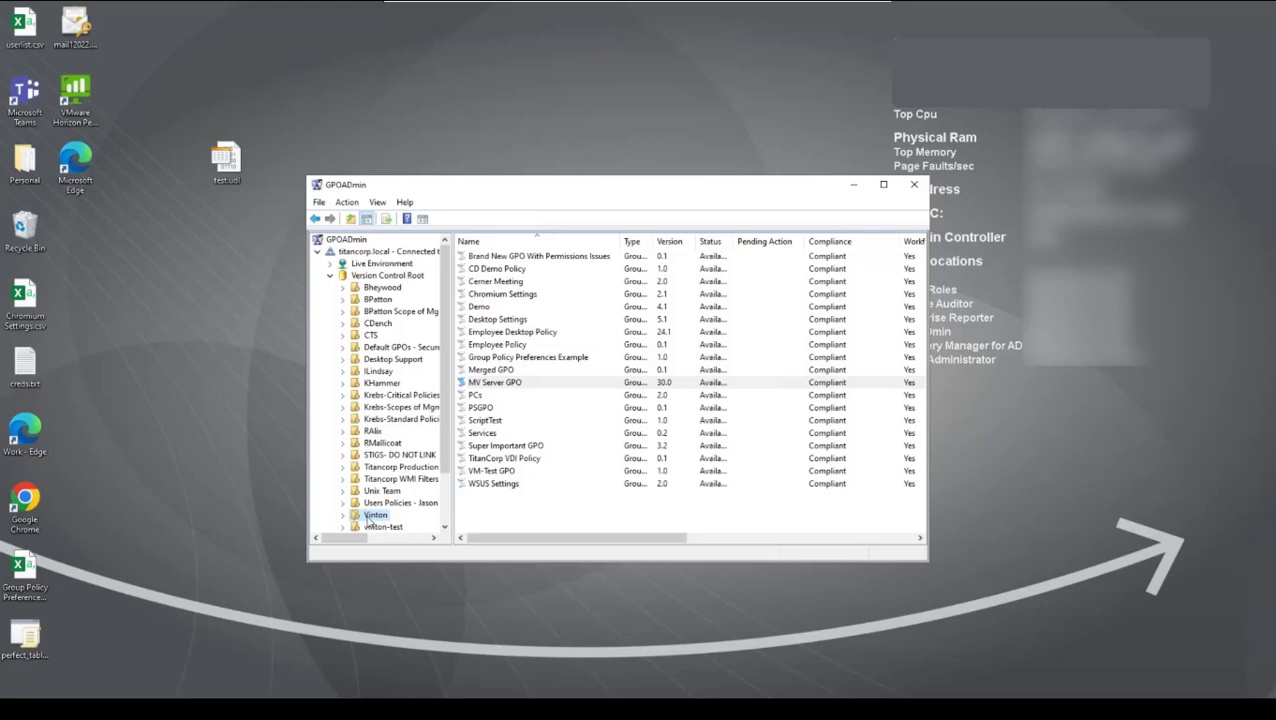
Step: Review which actions trigger notifications for the container holding MV Server GPO, and close its properties without changes
right_click(372, 518)
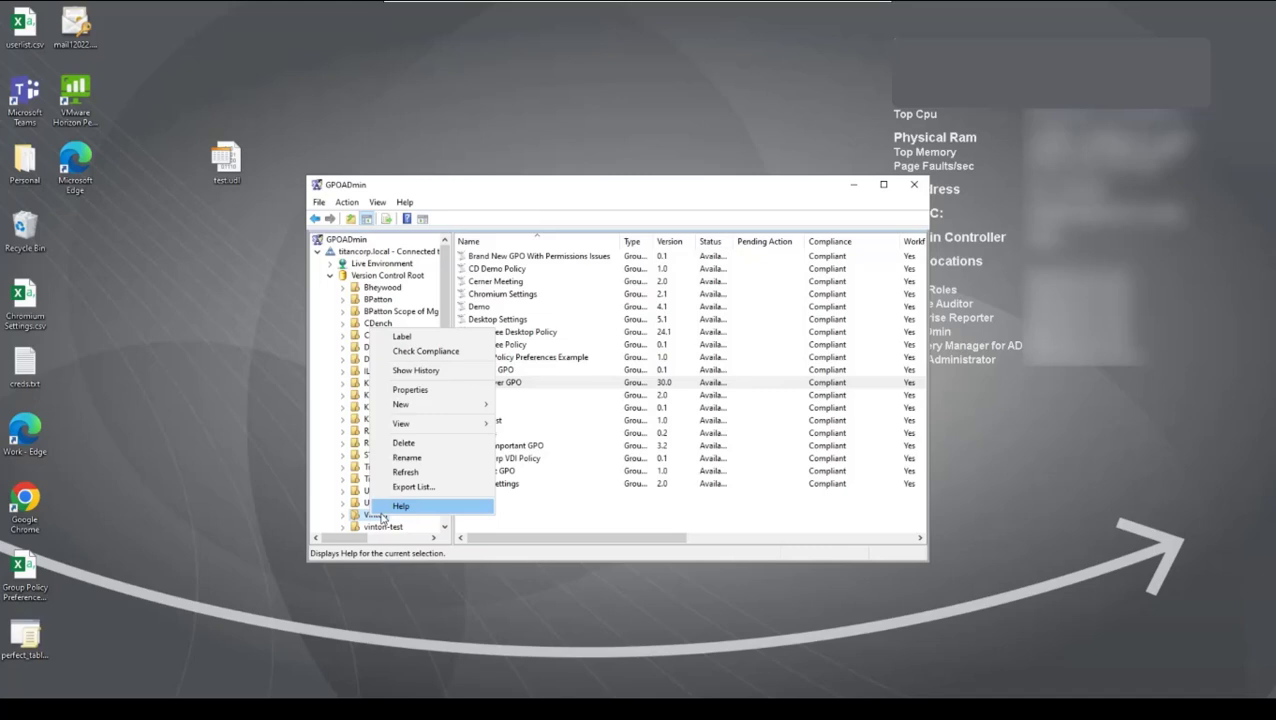
left_click(443, 392)
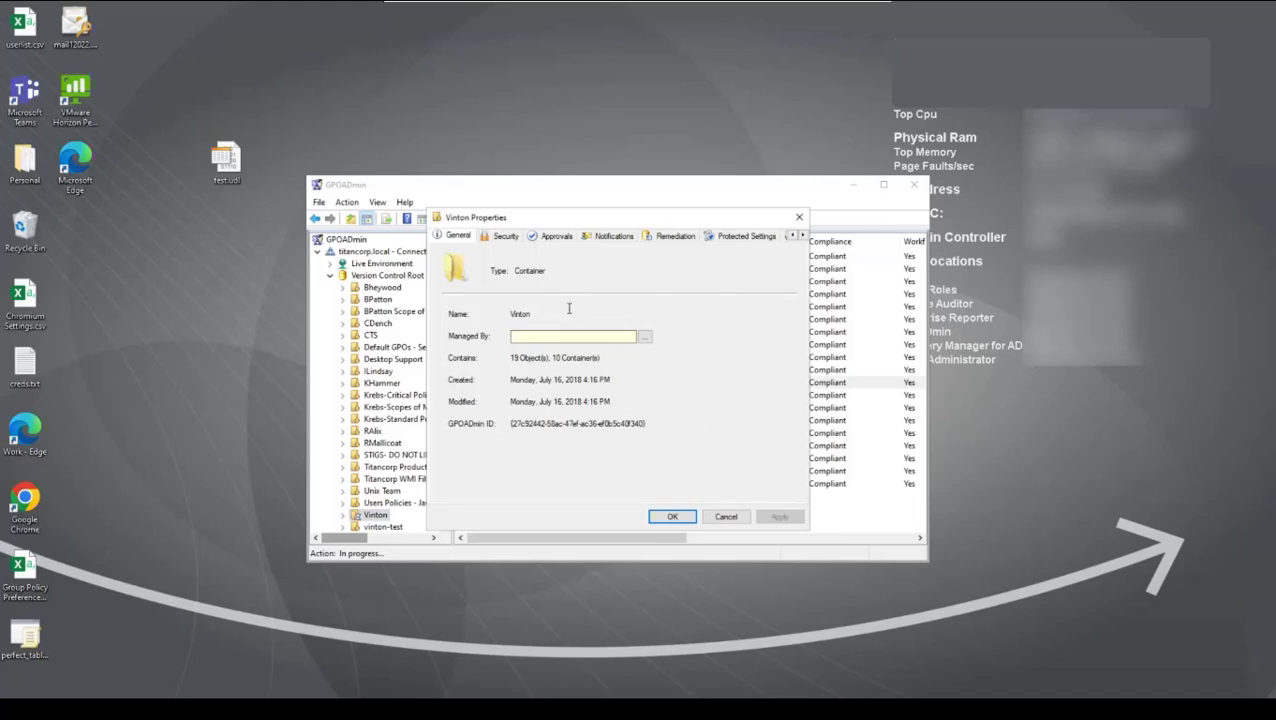
left_click(611, 238)
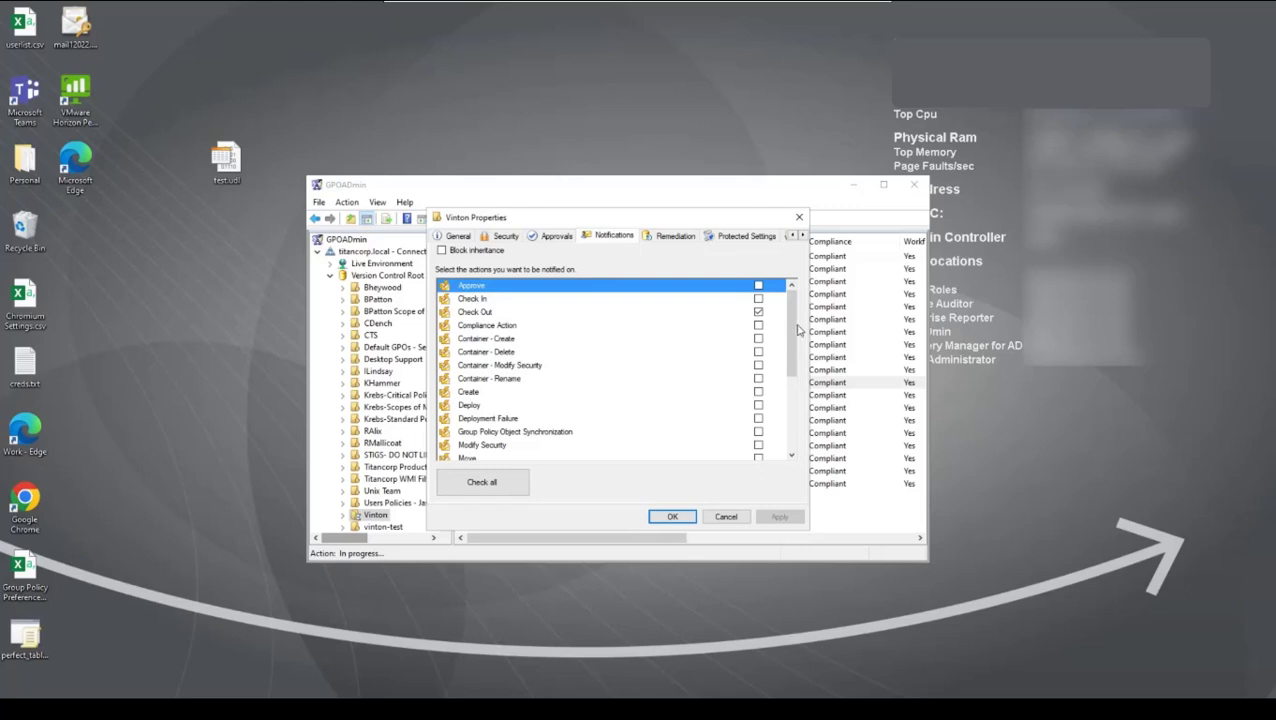
left_click_drag(798, 330, 792, 410)
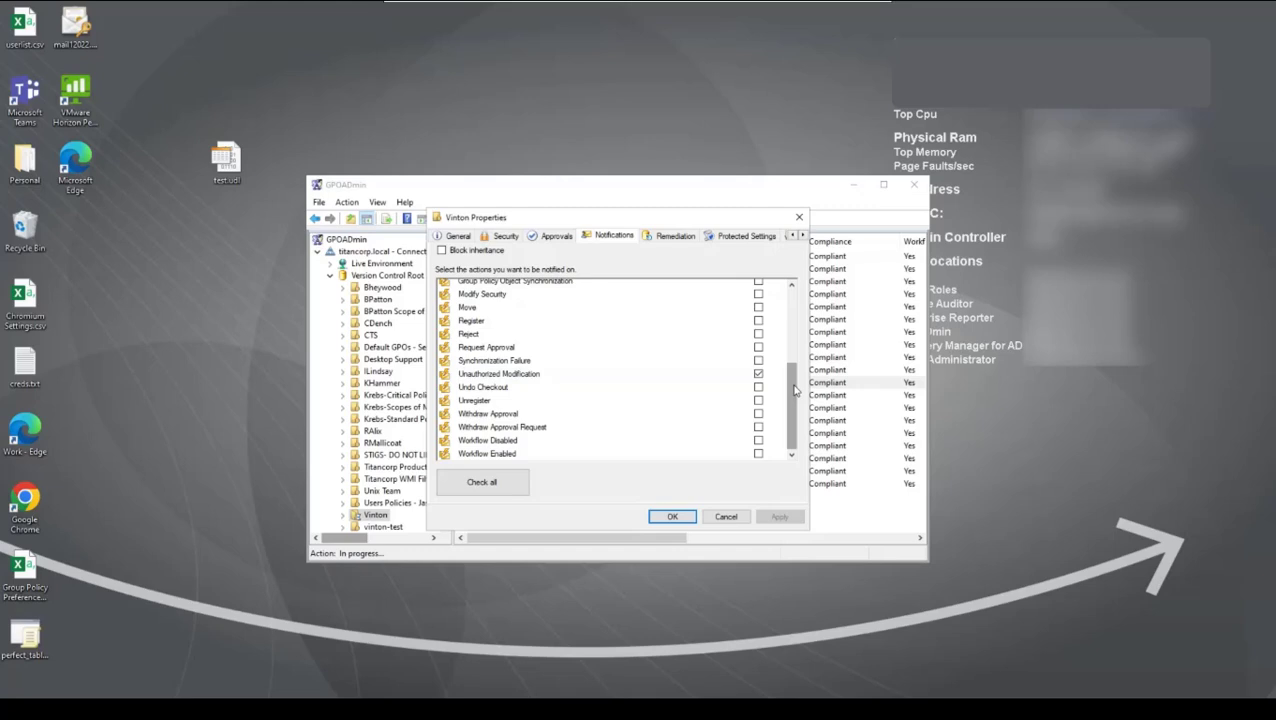
scroll(795, 390, "up", 2)
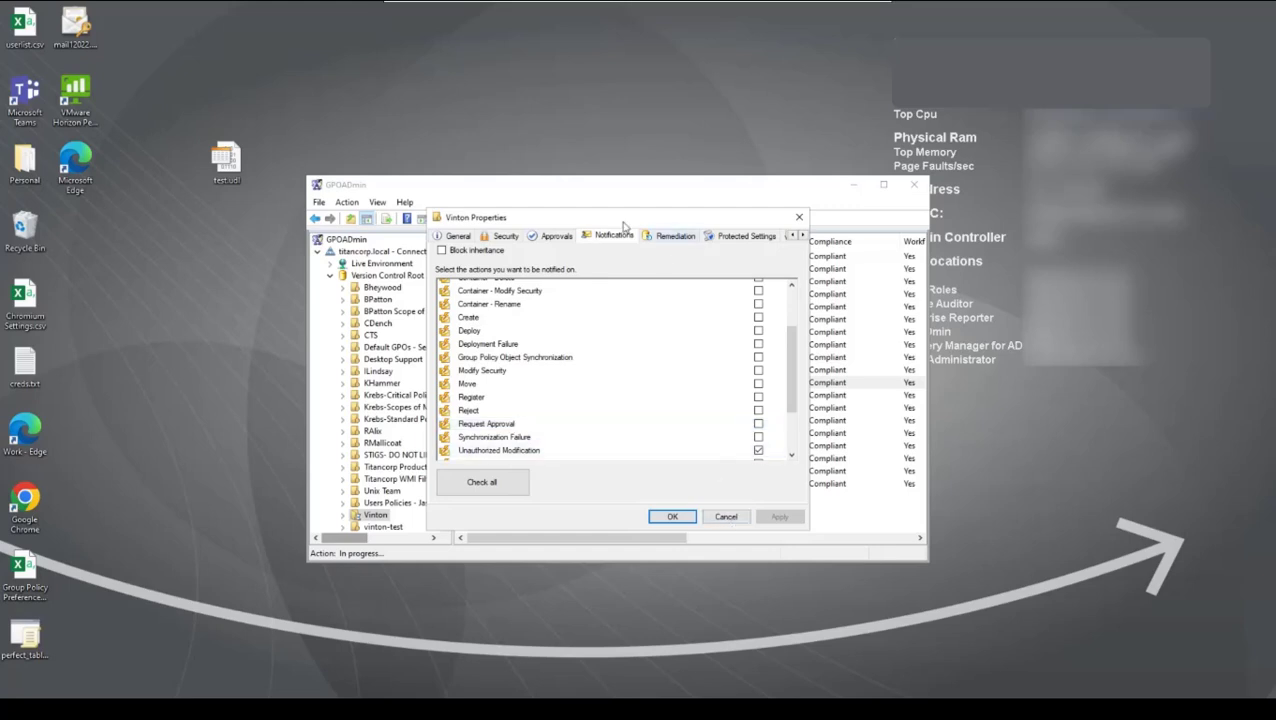
left_click(728, 518)
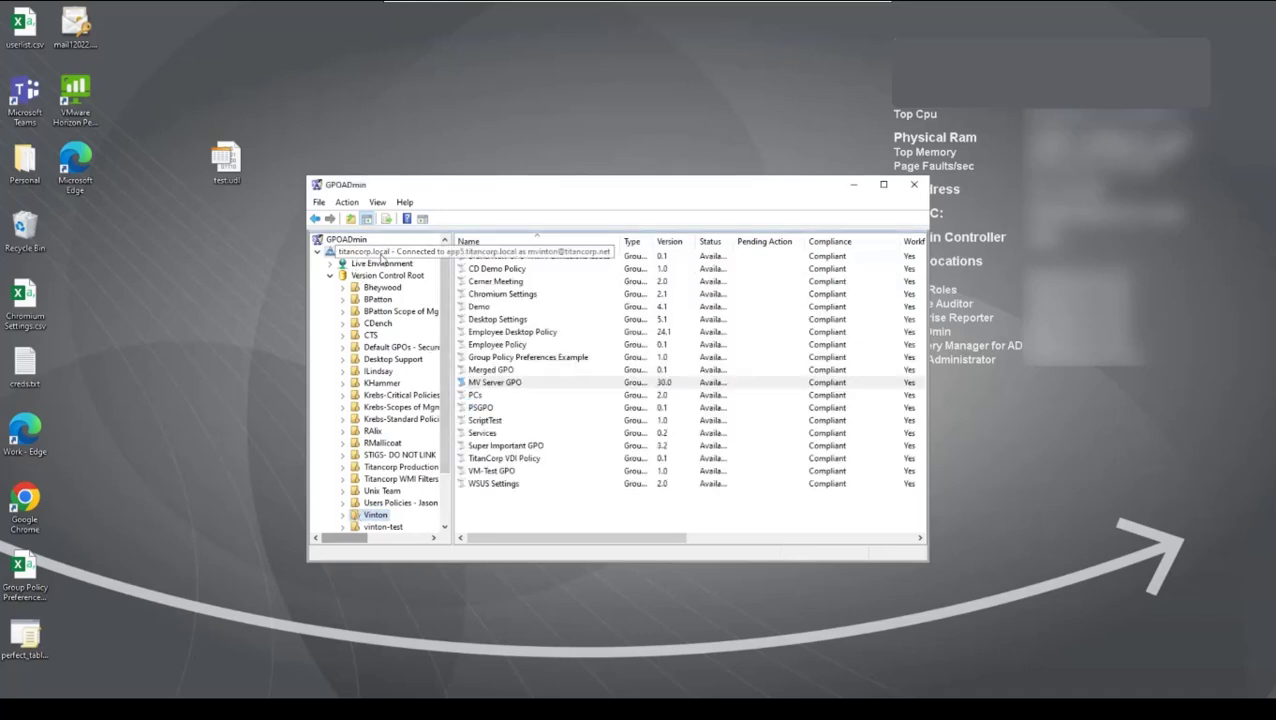
Step: Review the notification subscribers of the Version Control Root and the container holding MV Server GPO in Notification Manager, and close it without adding any
right_click(380, 253)
left_click(424, 279)
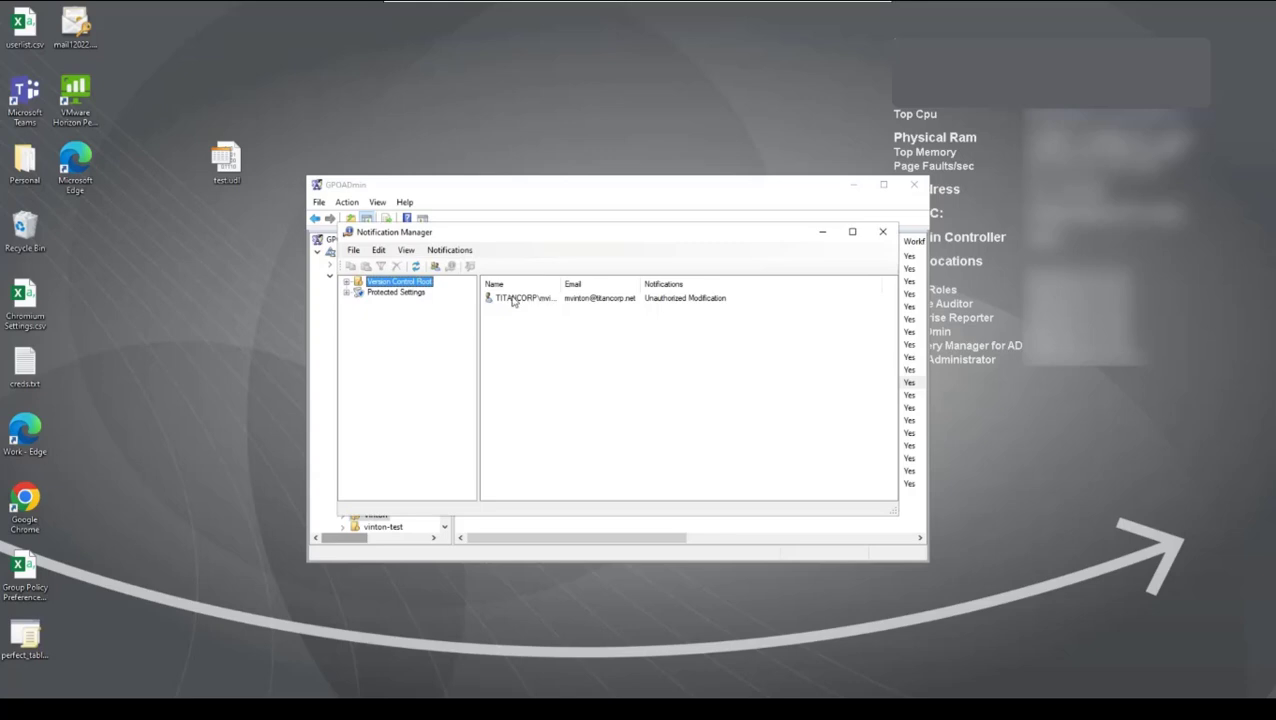
left_click(347, 282)
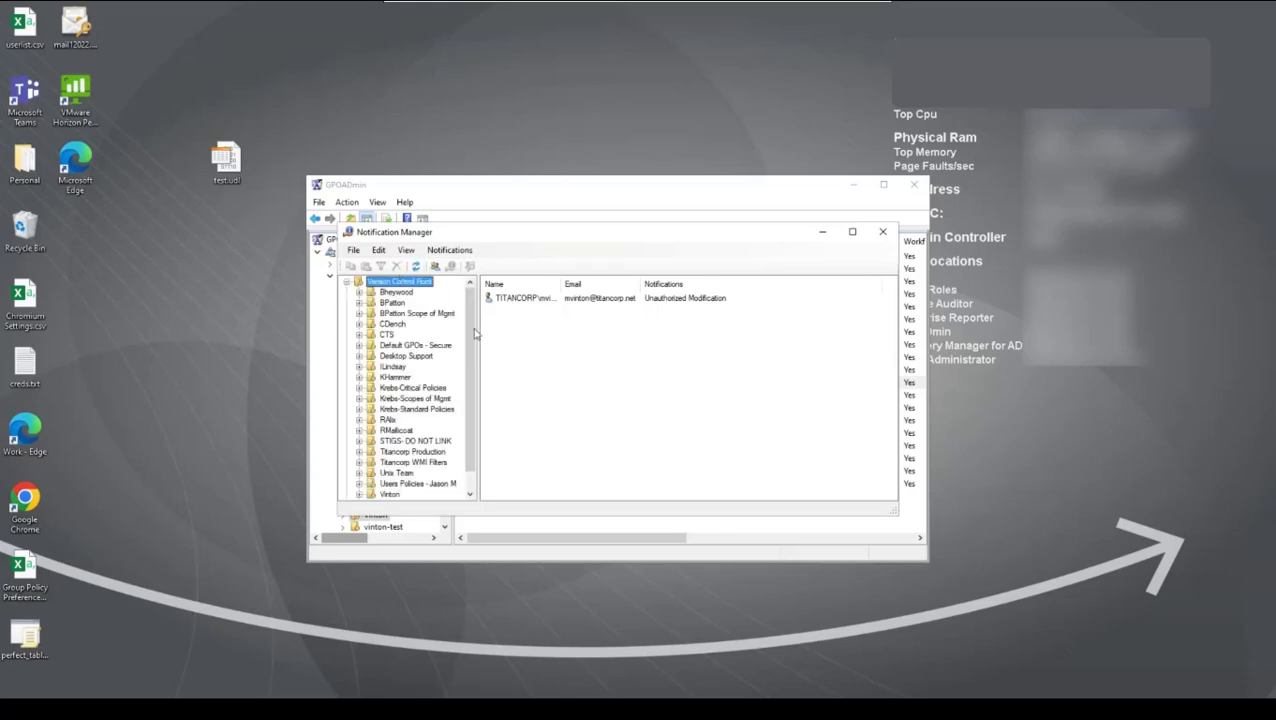
left_click(469, 369)
scroll(469, 369, "down", 1)
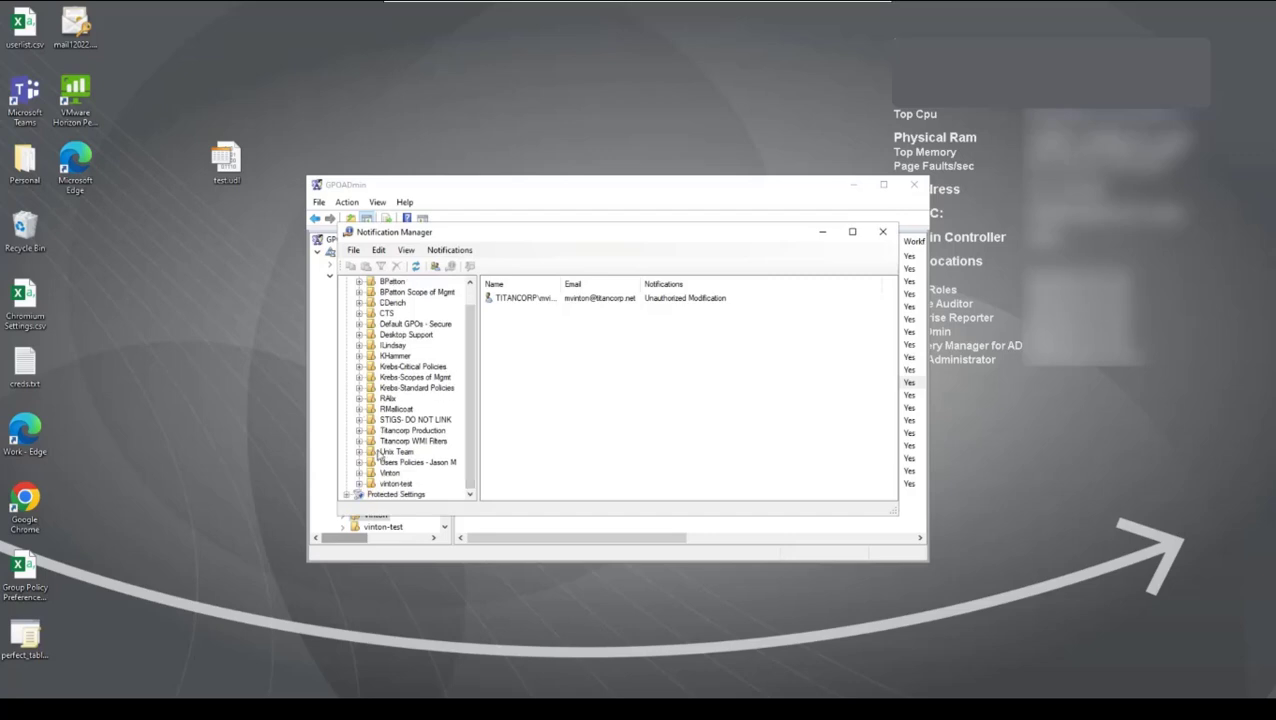
left_click(382, 462)
left_click(381, 474)
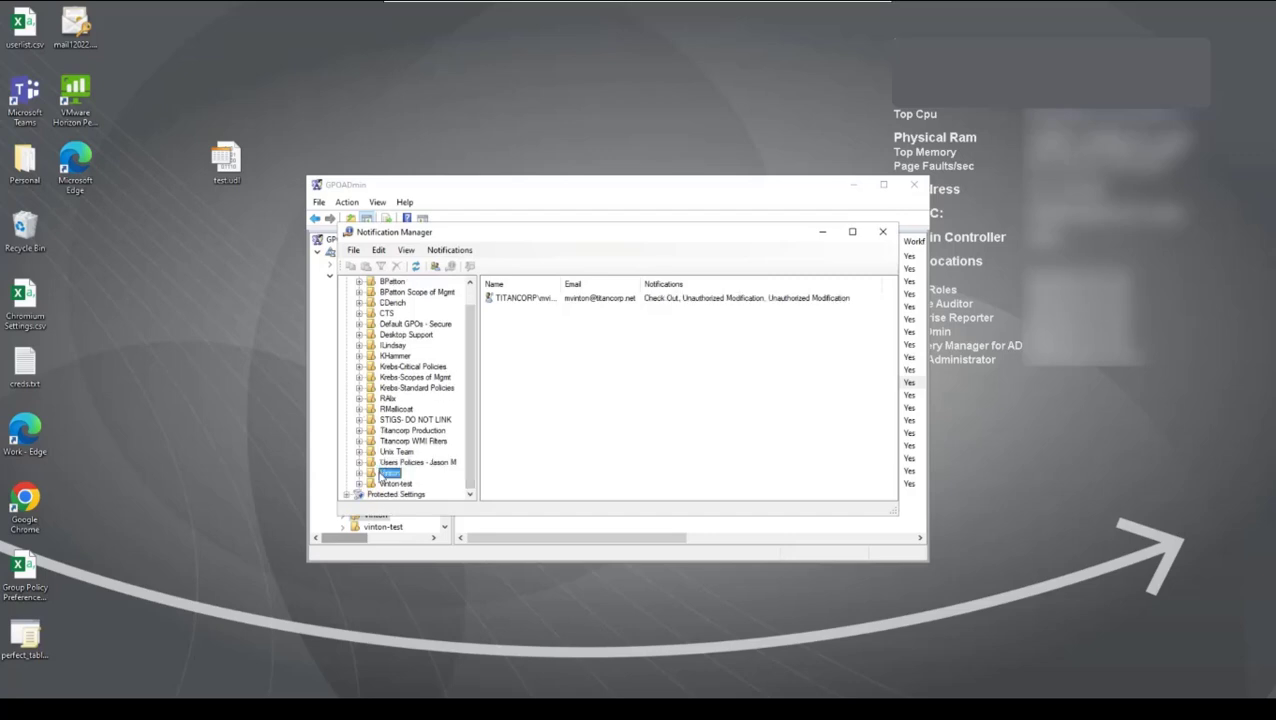
right_click(527, 382)
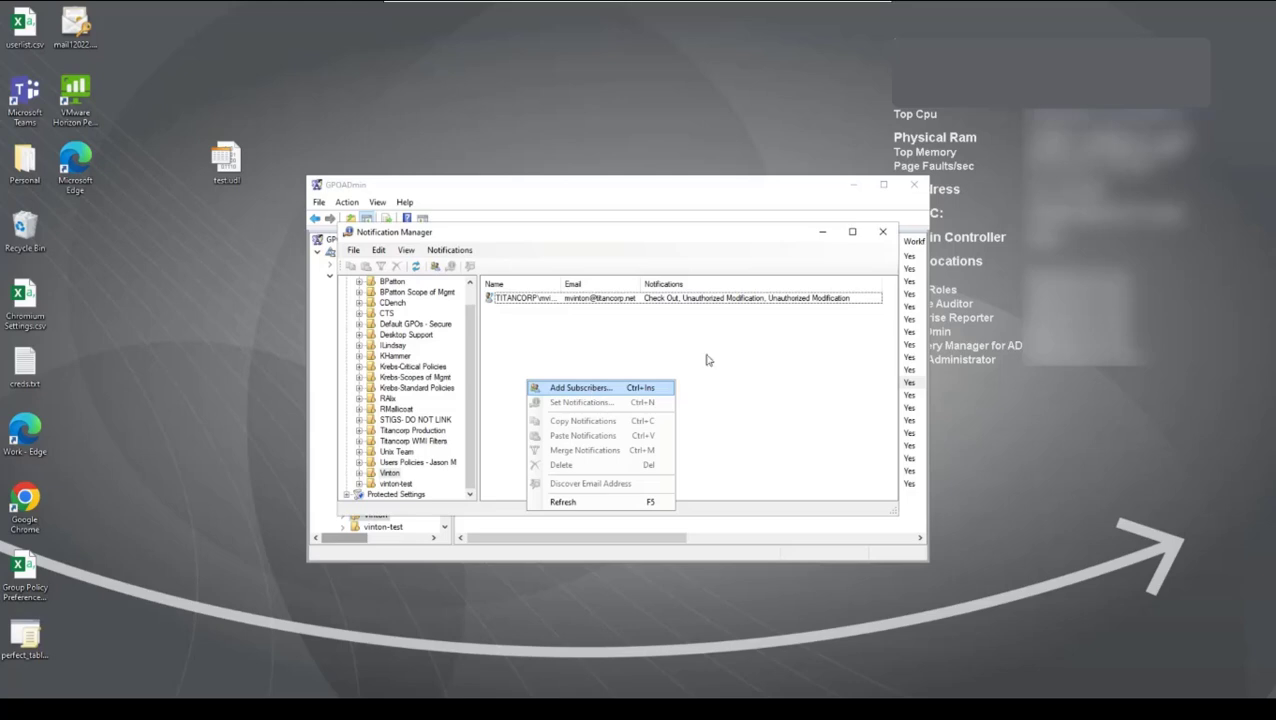
left_click(883, 231)
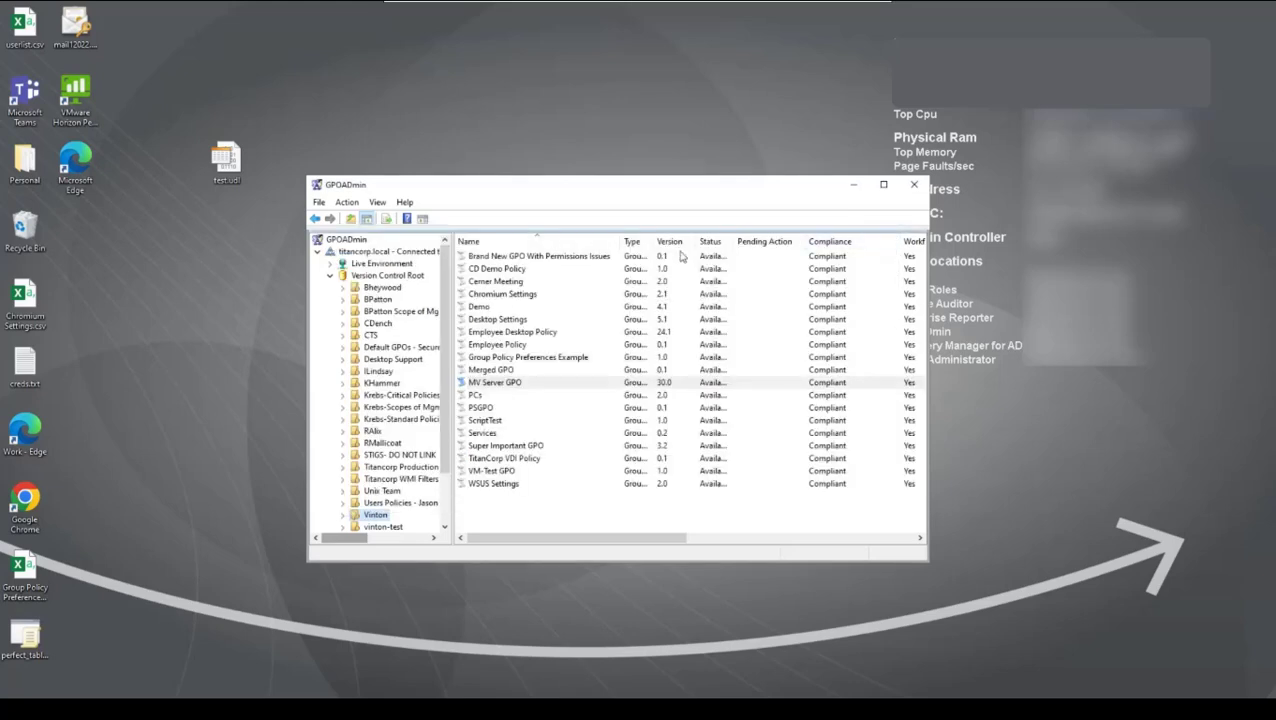
Step: Examine the general options of the titancorp.local server, including the settings for custom workflow actions and requesters approving their own changes
left_click_drag(656, 190, 674, 185)
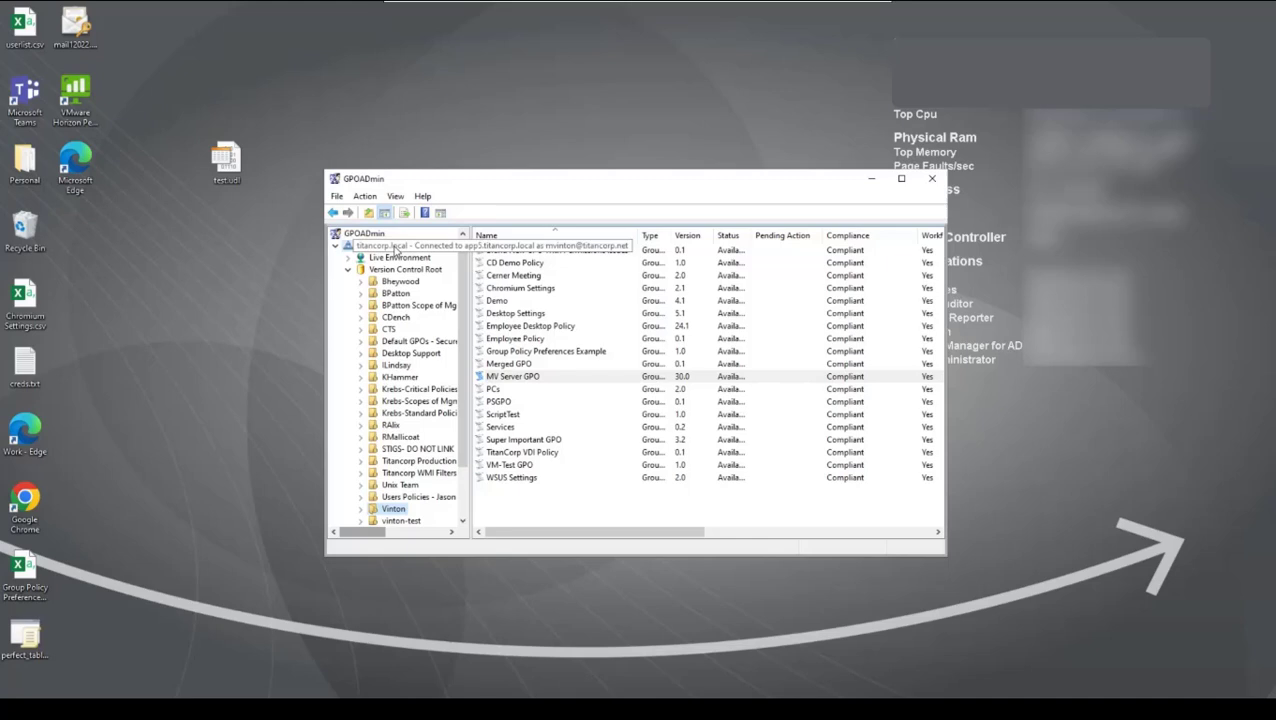
right_click(394, 247)
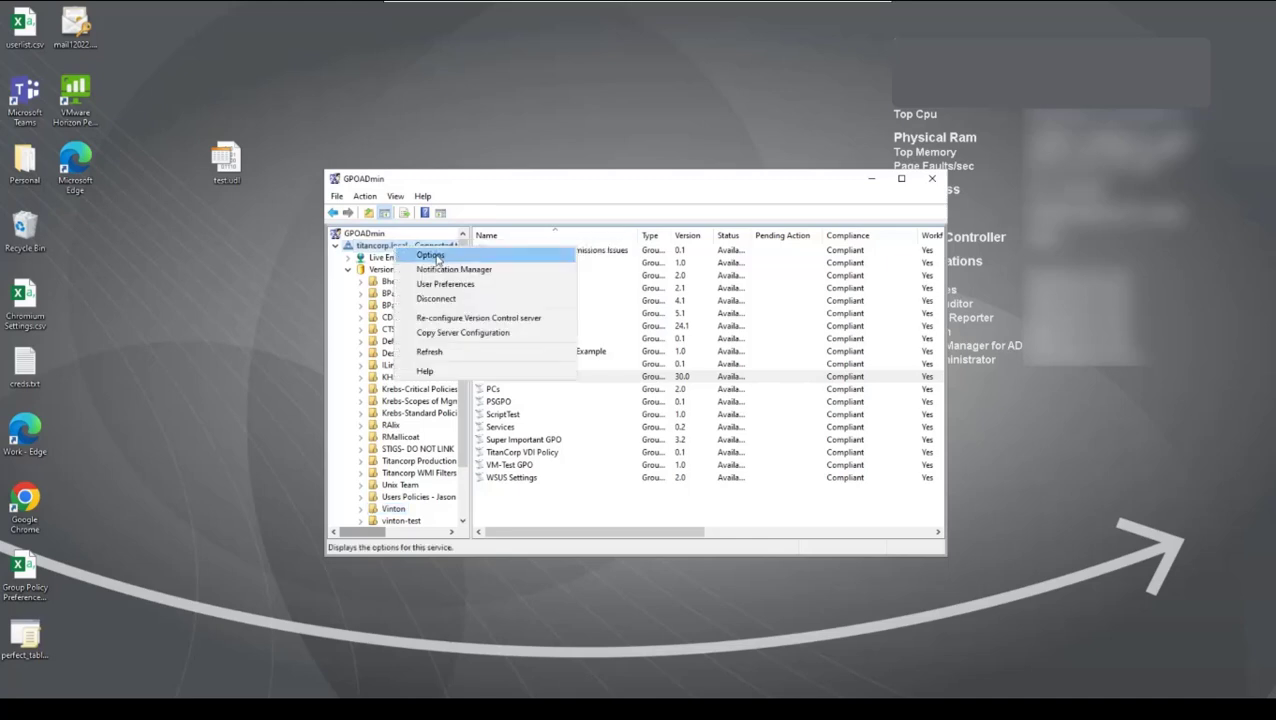
left_click(433, 256)
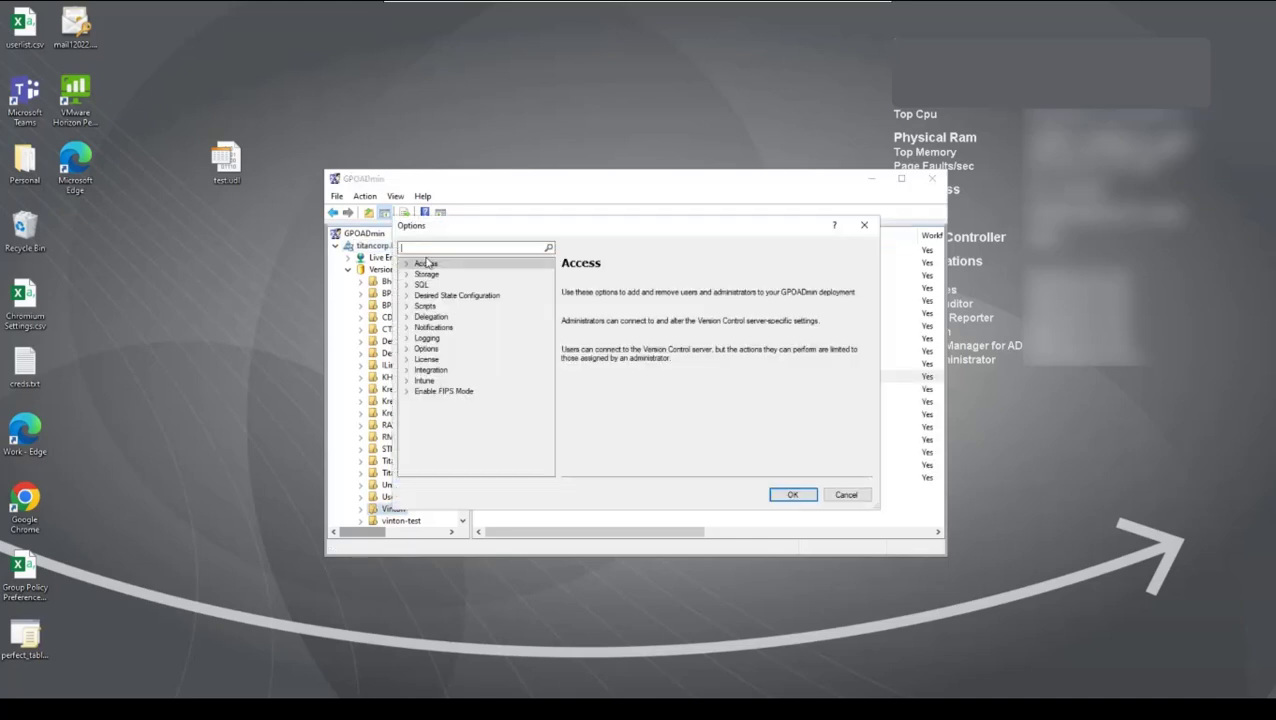
left_click(407, 349)
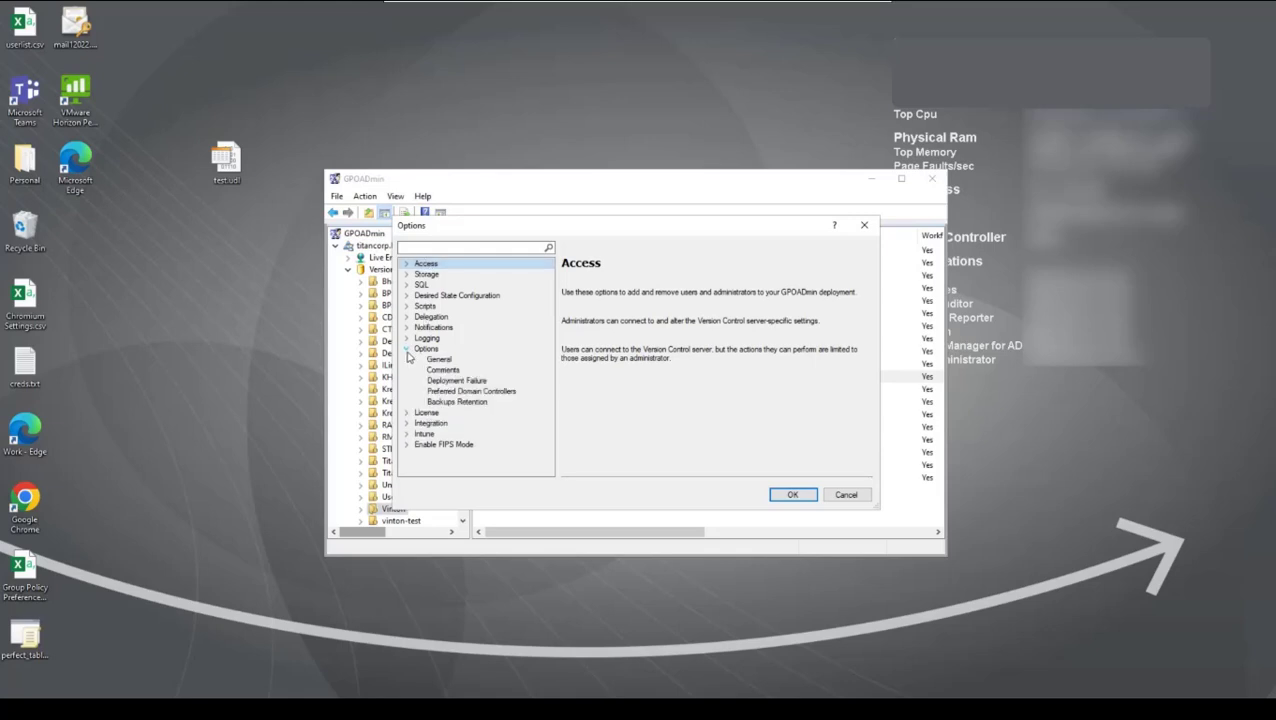
left_click(439, 360)
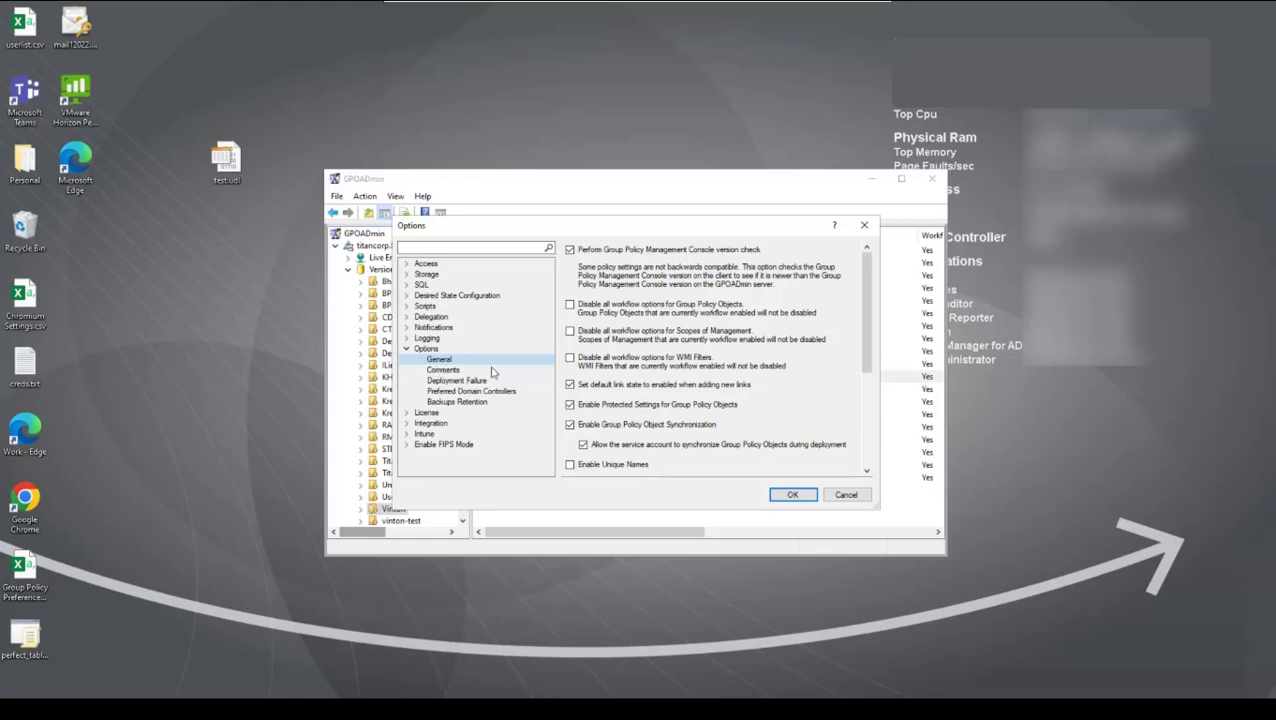
left_click_drag(868, 356, 882, 464)
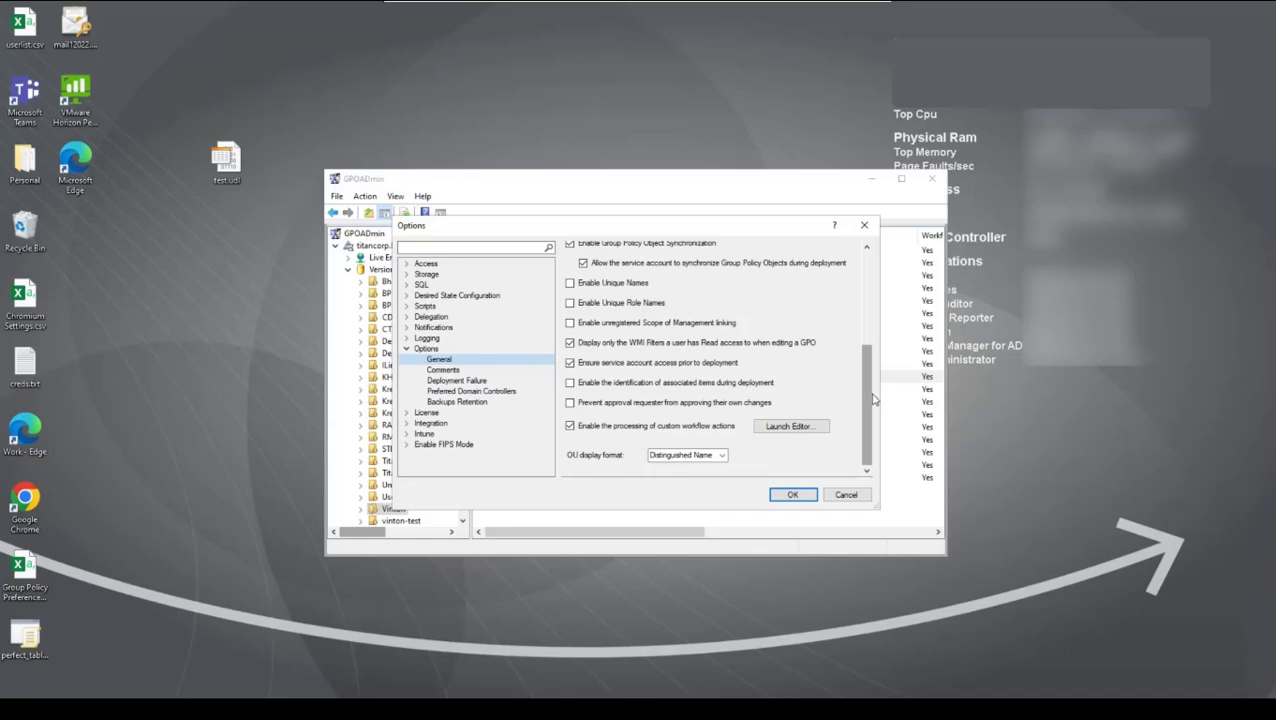
left_click_drag(870, 390, 875, 371)
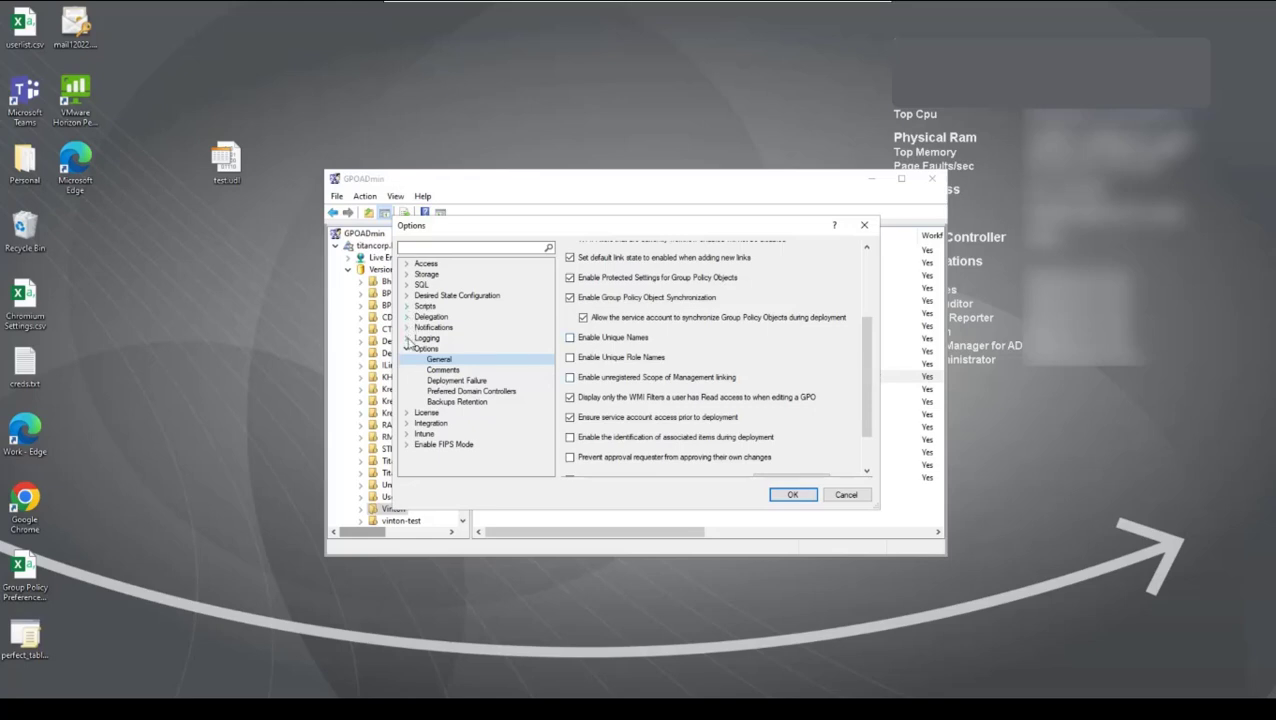
Step: Open the Exchange workflow approval settings under the server's notification options
left_click(407, 317)
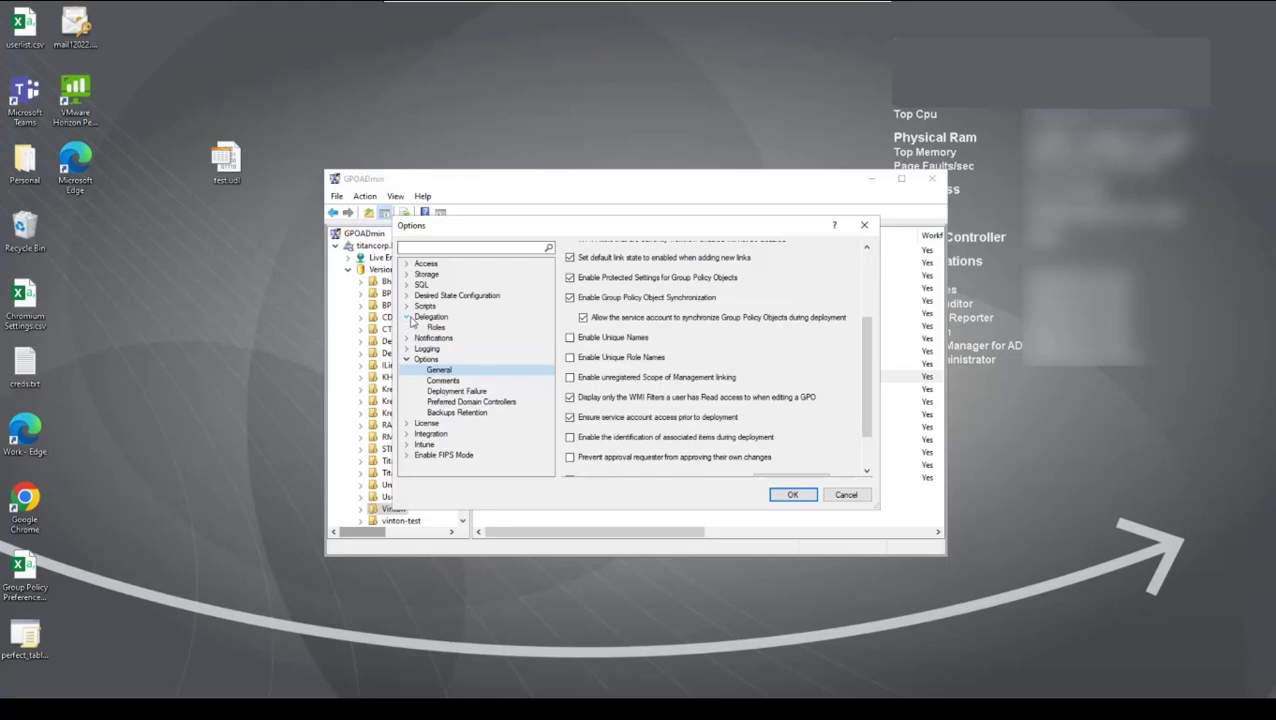
left_click(408, 339)
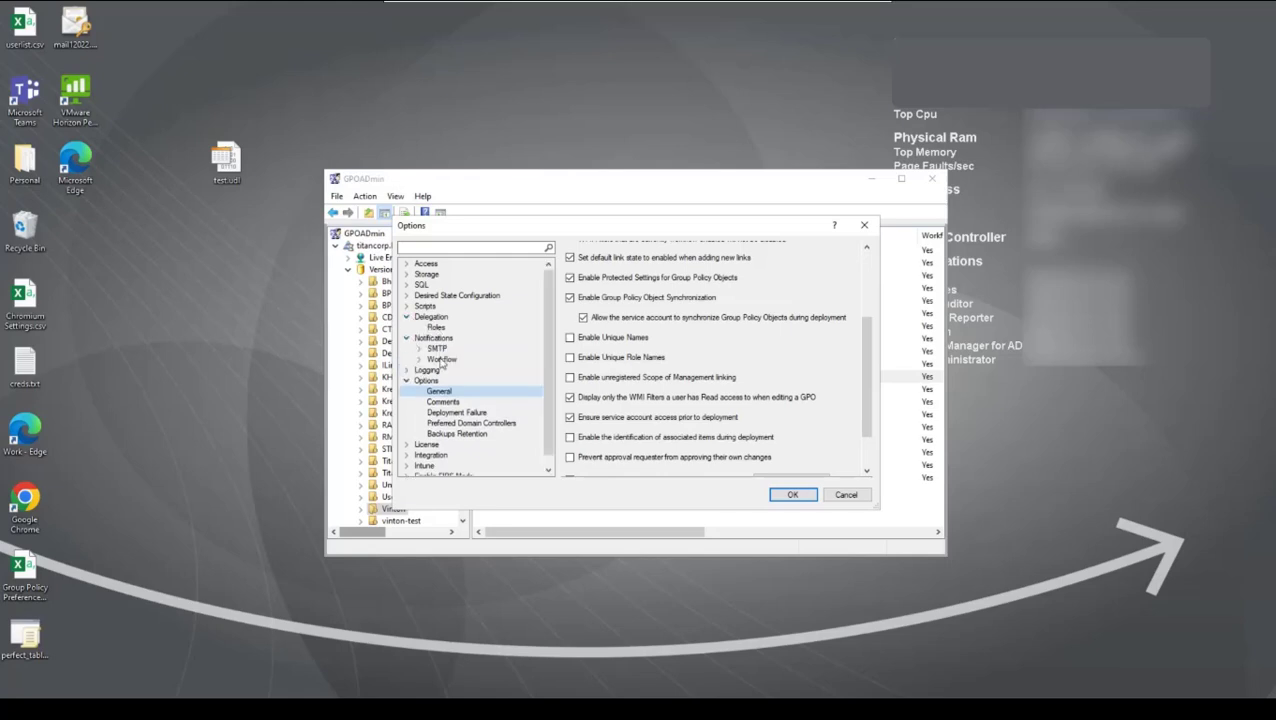
left_click(441, 359)
left_click(419, 359)
left_click(448, 371)
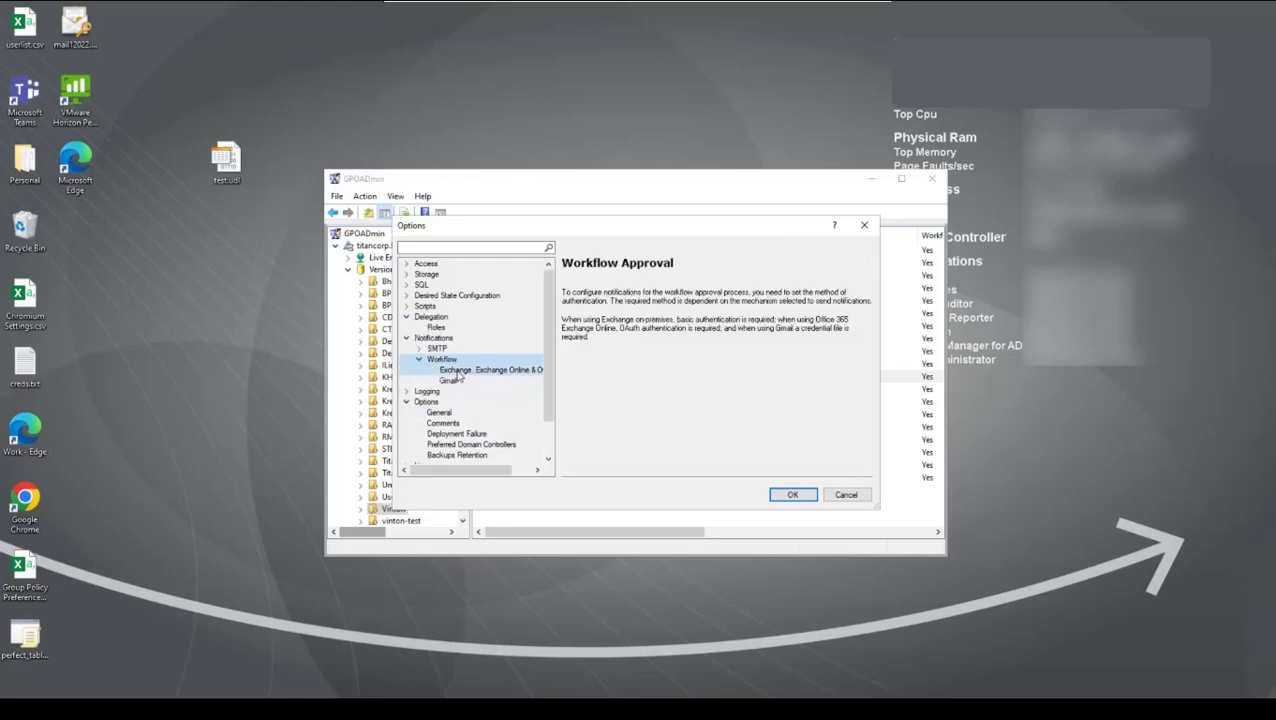